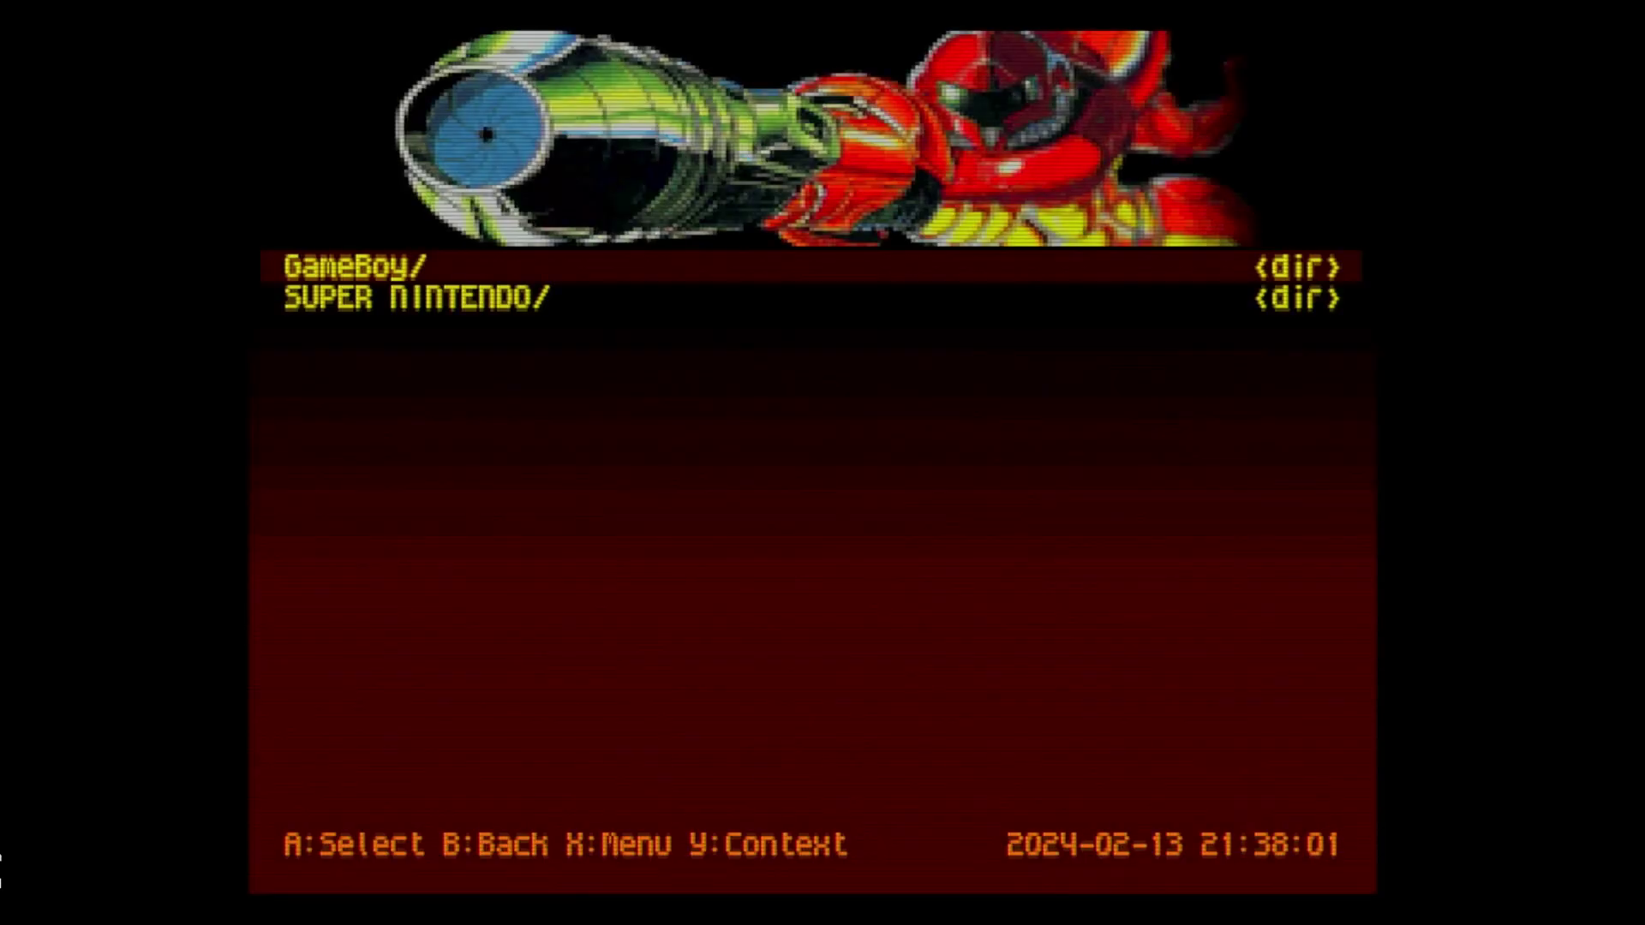
In the FXPAK Pro menu, enter SUPER NINTENDO and open the GHI game list
key("Down")
key("Return")
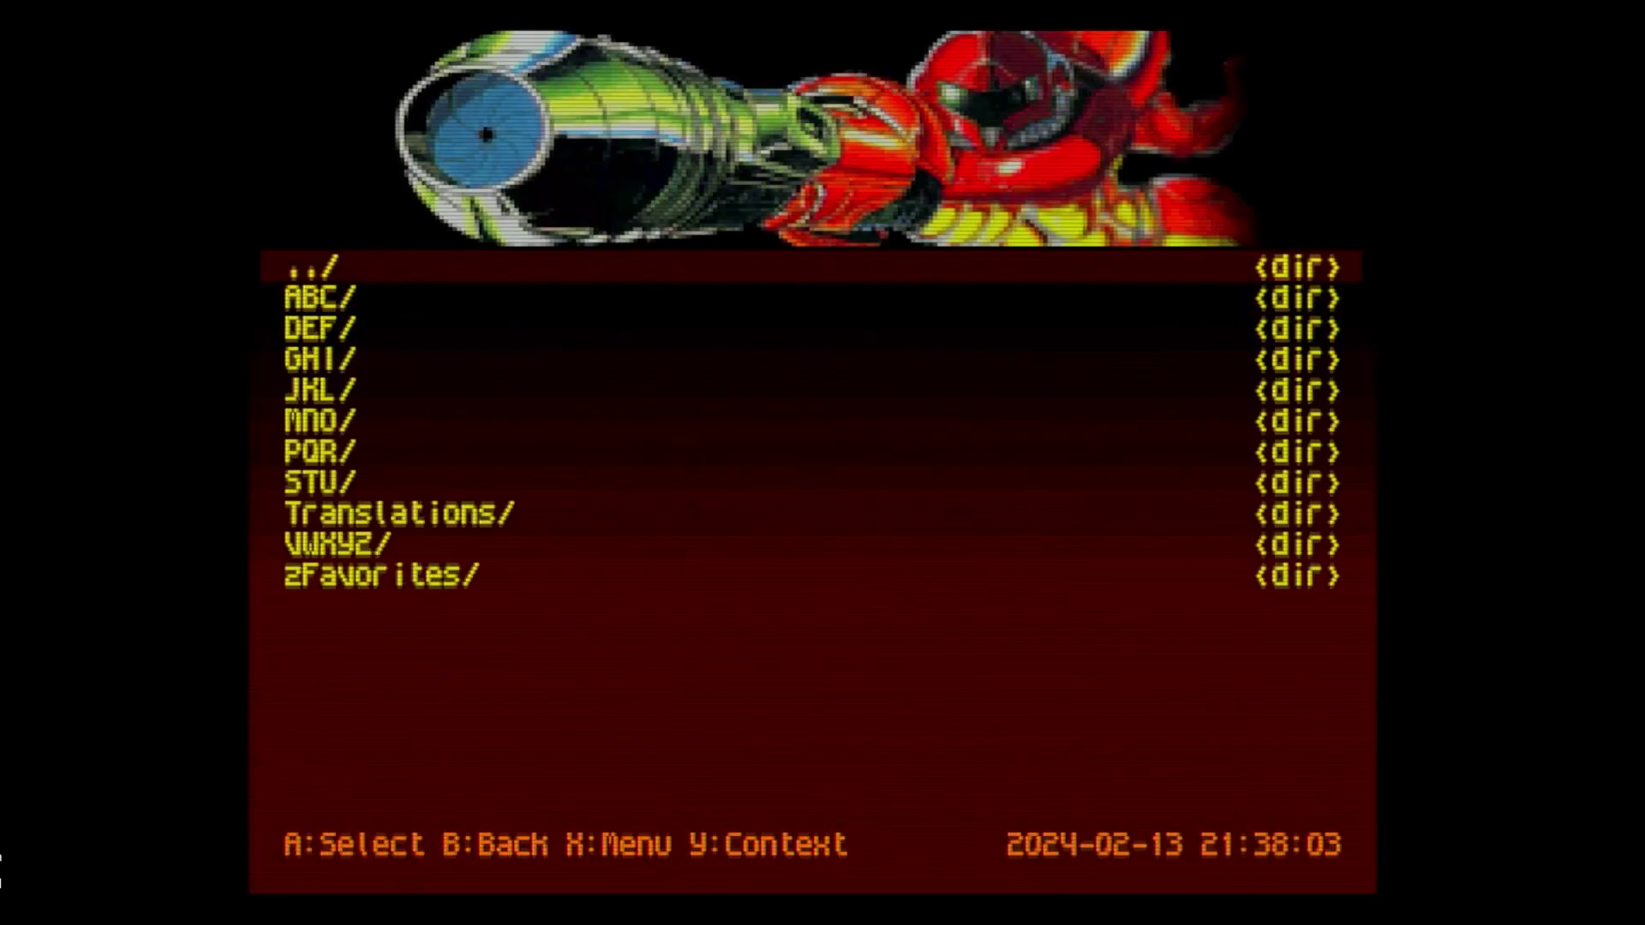
key("Down")
key("Down")
key("Down")
key("Down")
key("Up")
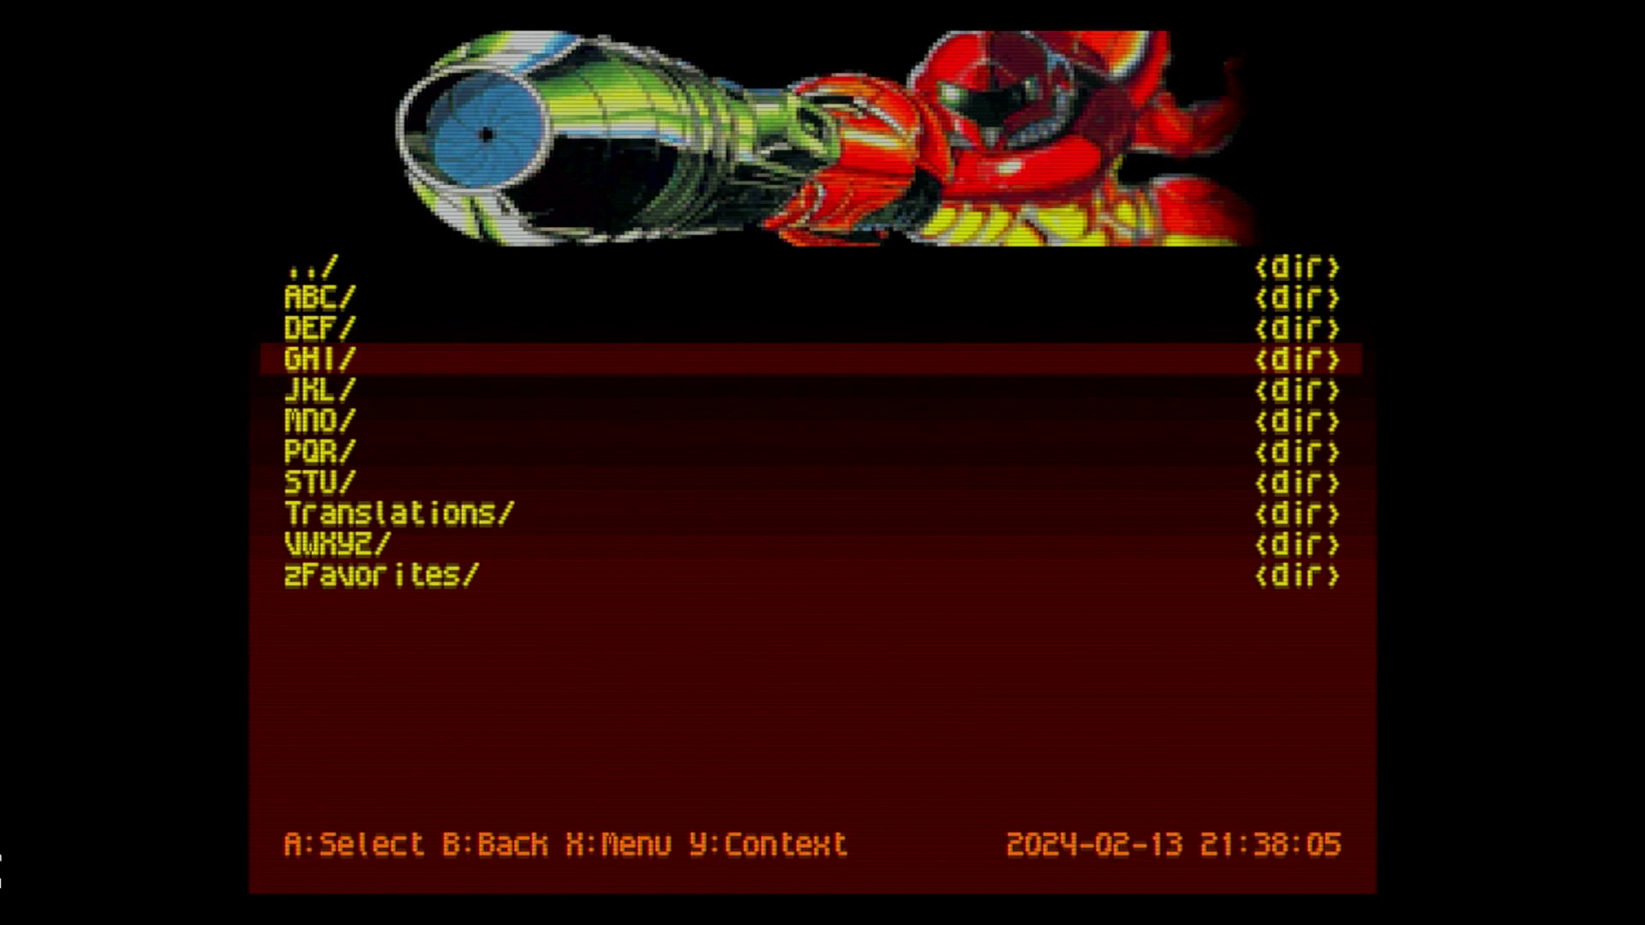
key("Down")
key("Up")
key("Return")
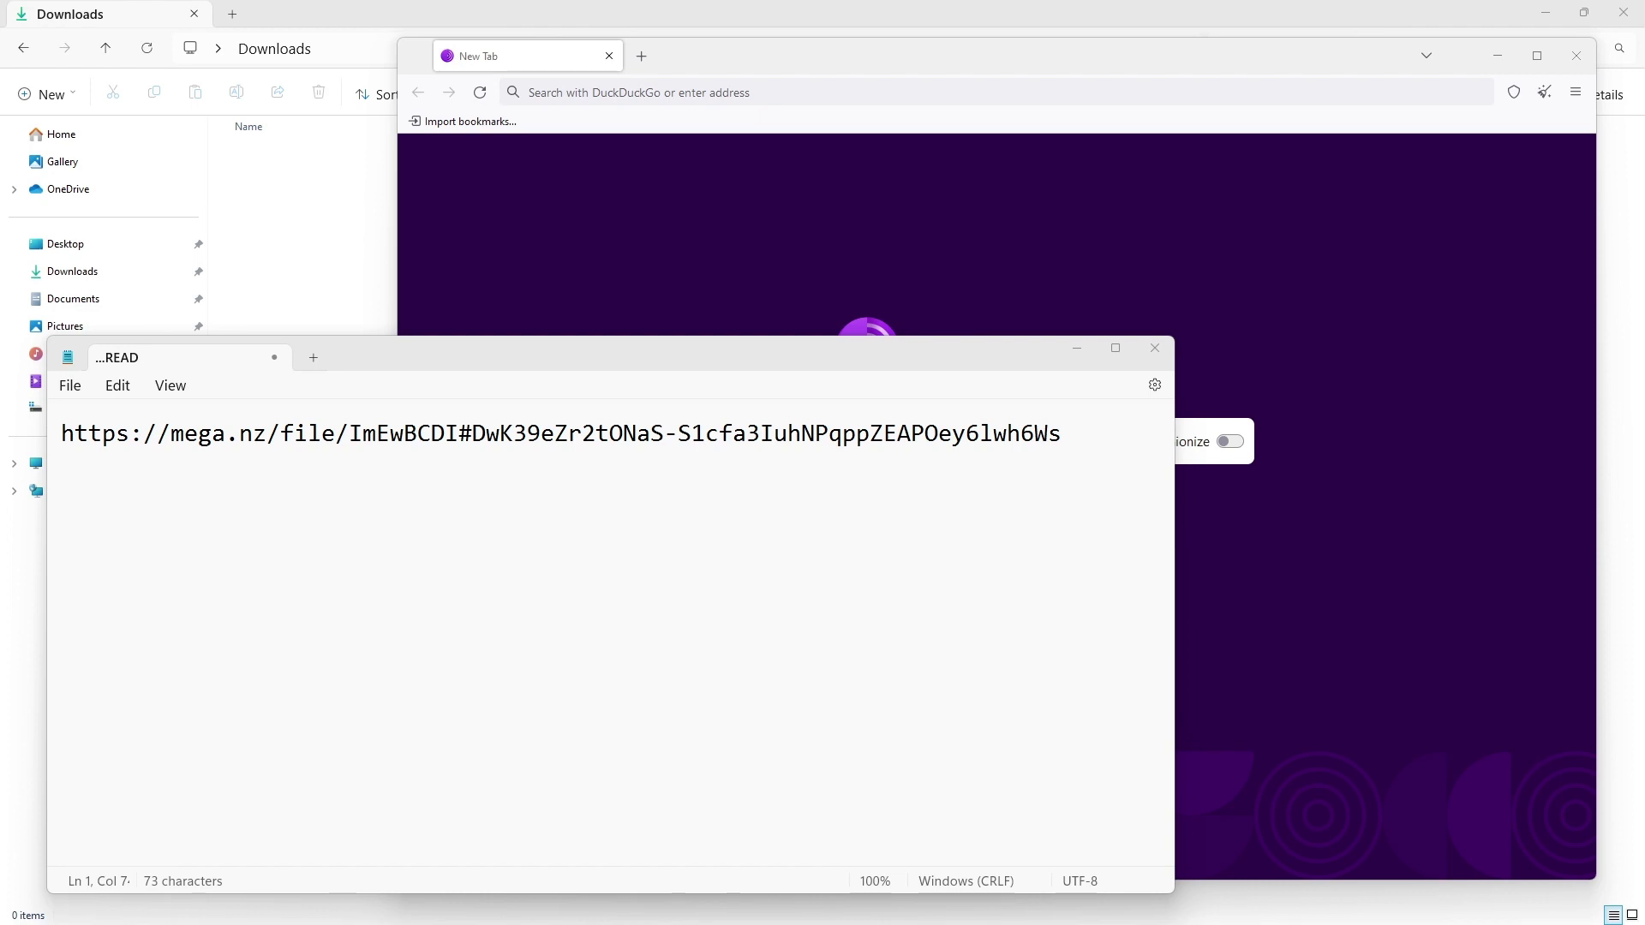
Select the MEGA link line in Notepad and paste it into the browser's address bar
double_click(505, 444)
triple_click(507, 443)
key("ctrl+c")
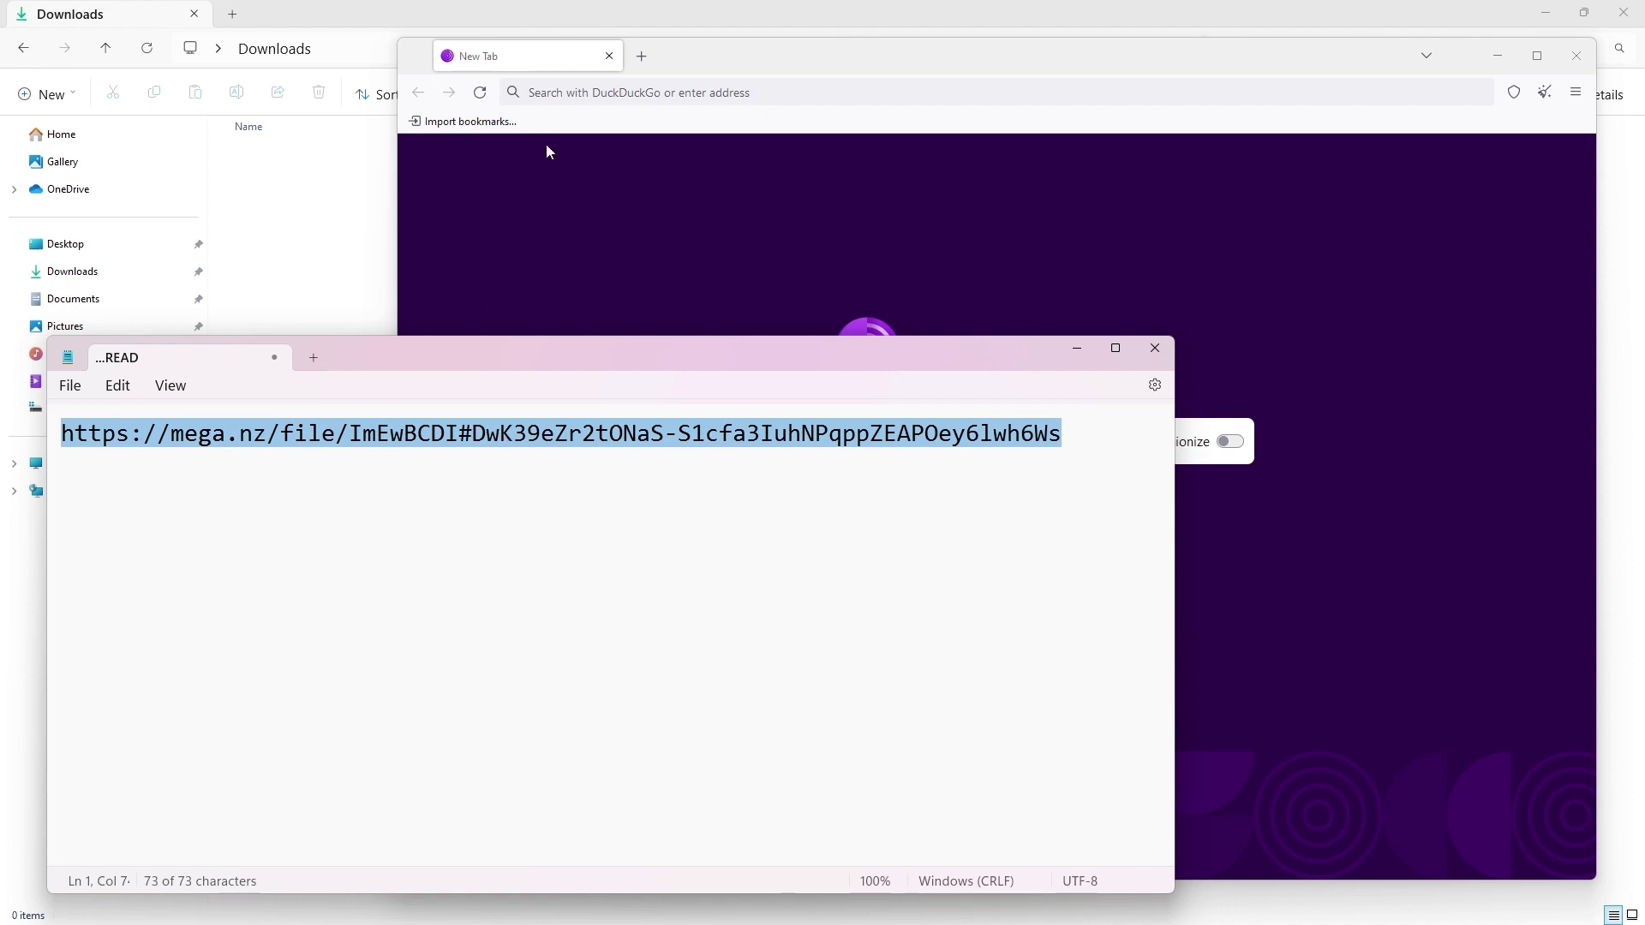
left_click(659, 96)
key("ctrl+v")
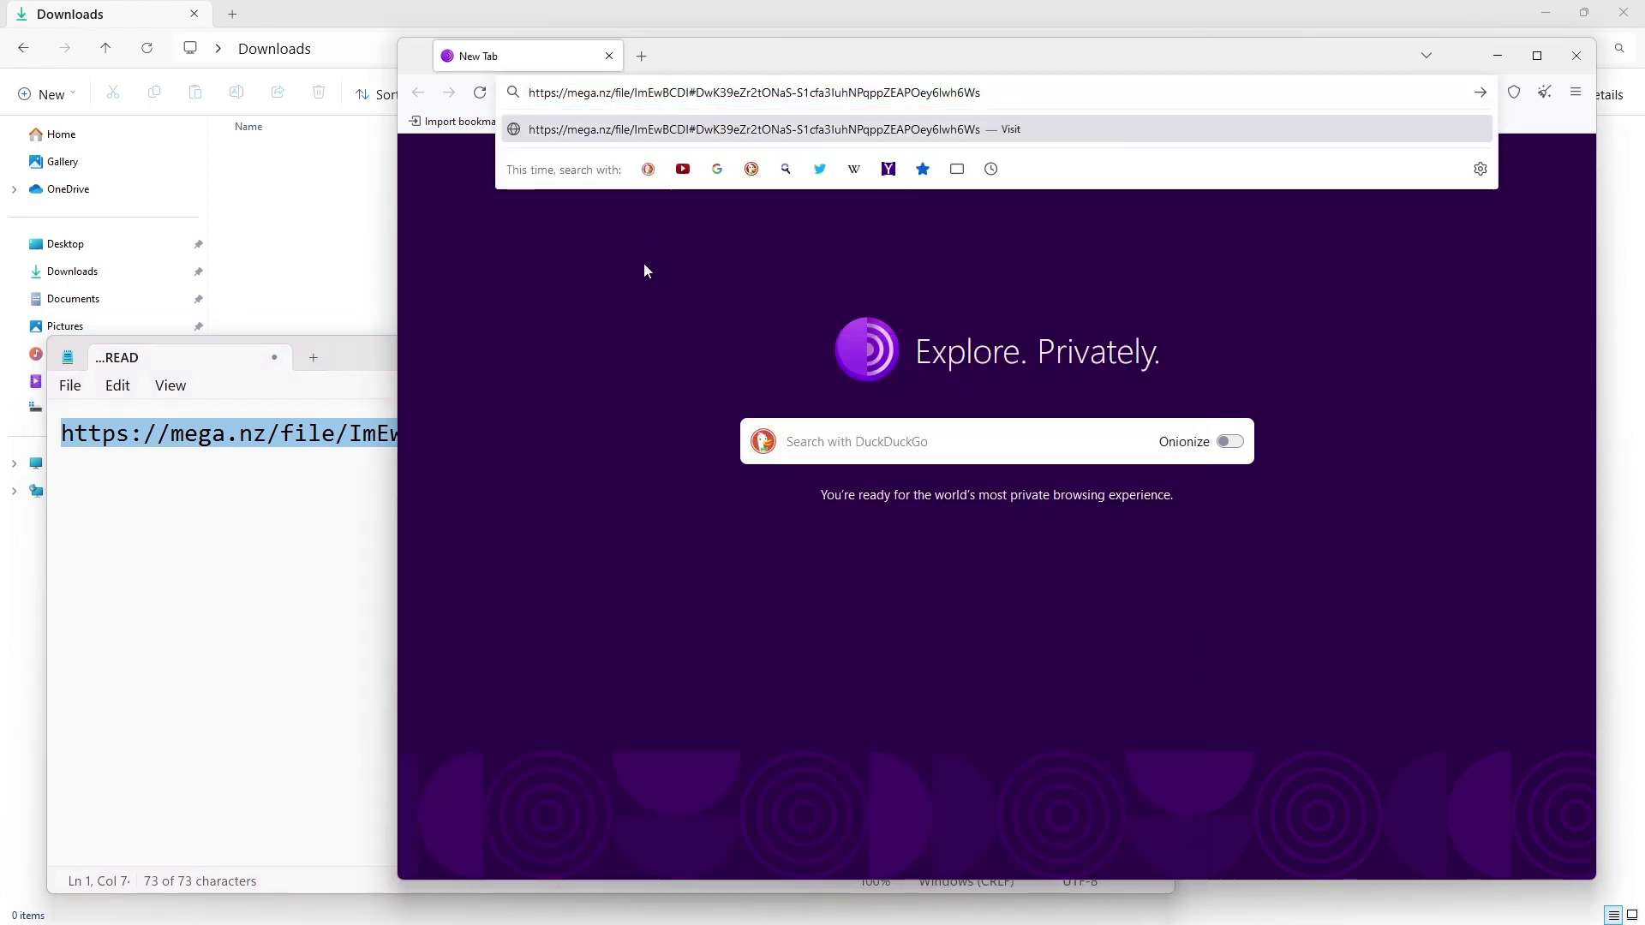
Load the MEGA page so FX PAK PRO SETUP (COMPLETE).zip starts downloading
key("Return")
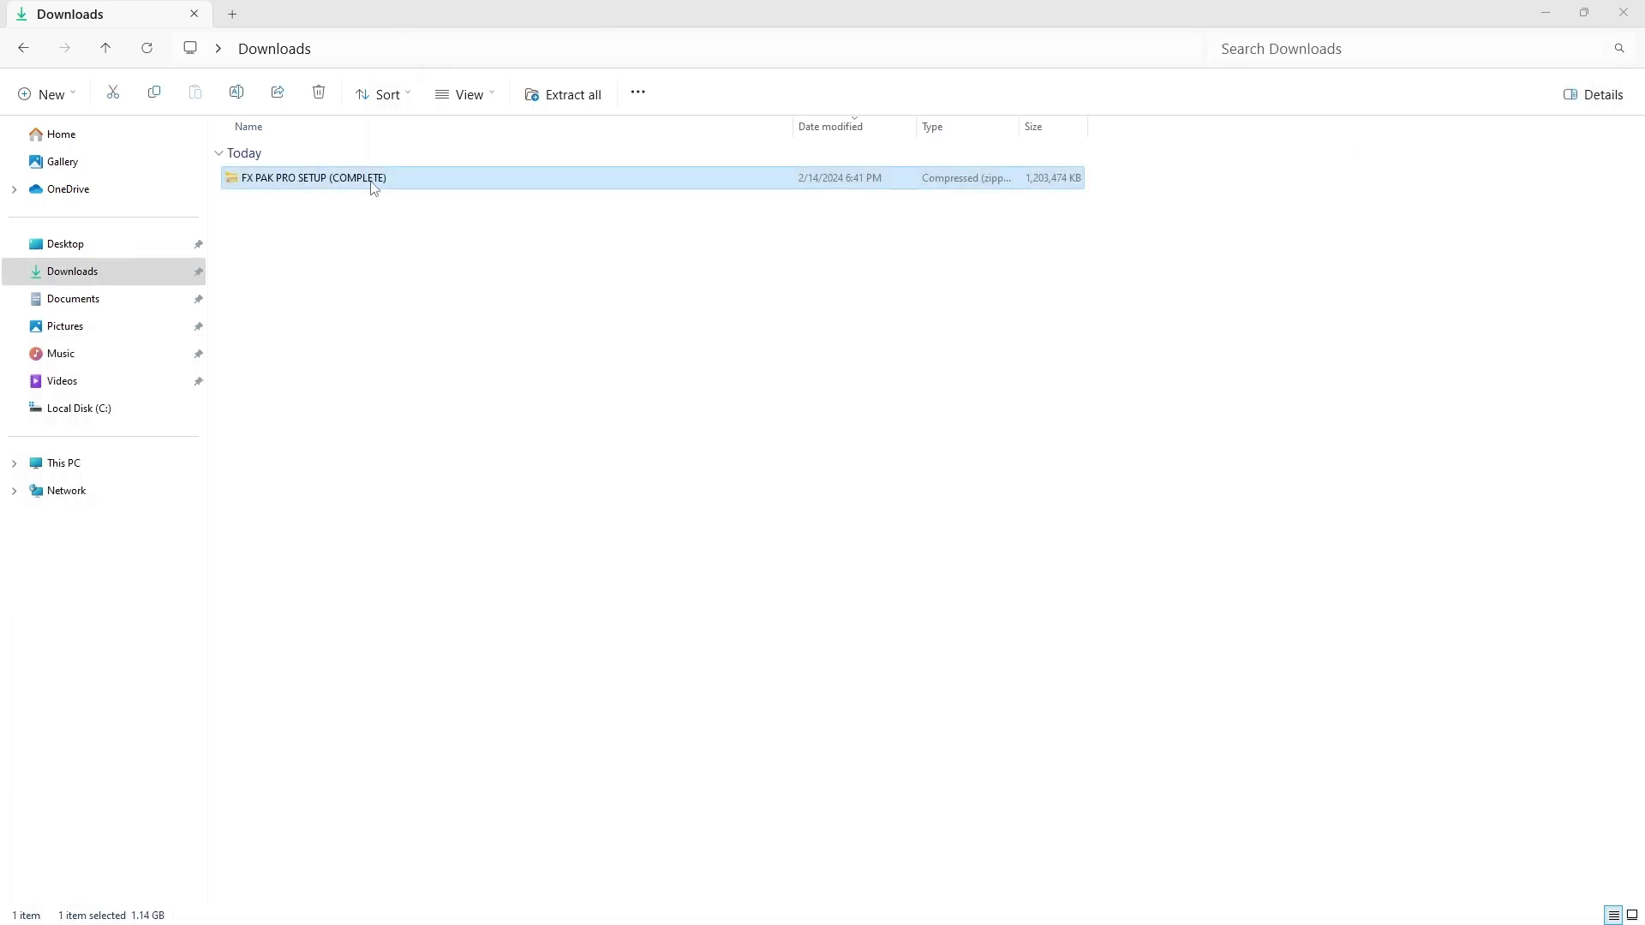
Extract FX PAK PRO SETUP (COMPLETE).zip here with WinRAR into Downloads
right_click(372, 183)
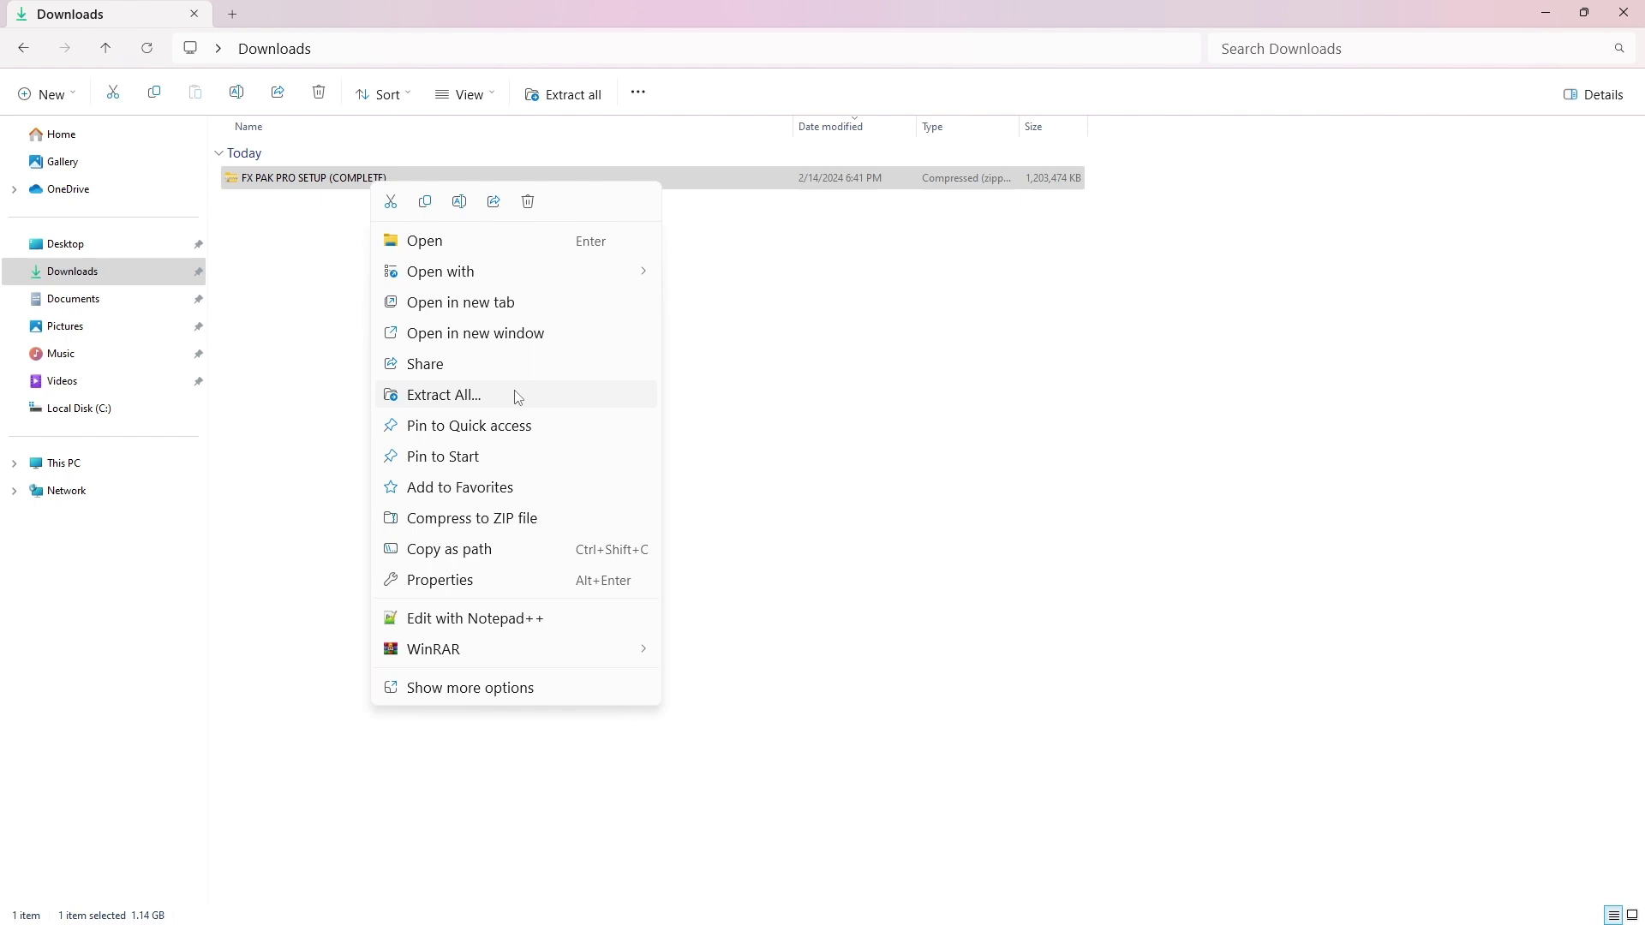
mouse_move(551, 655)
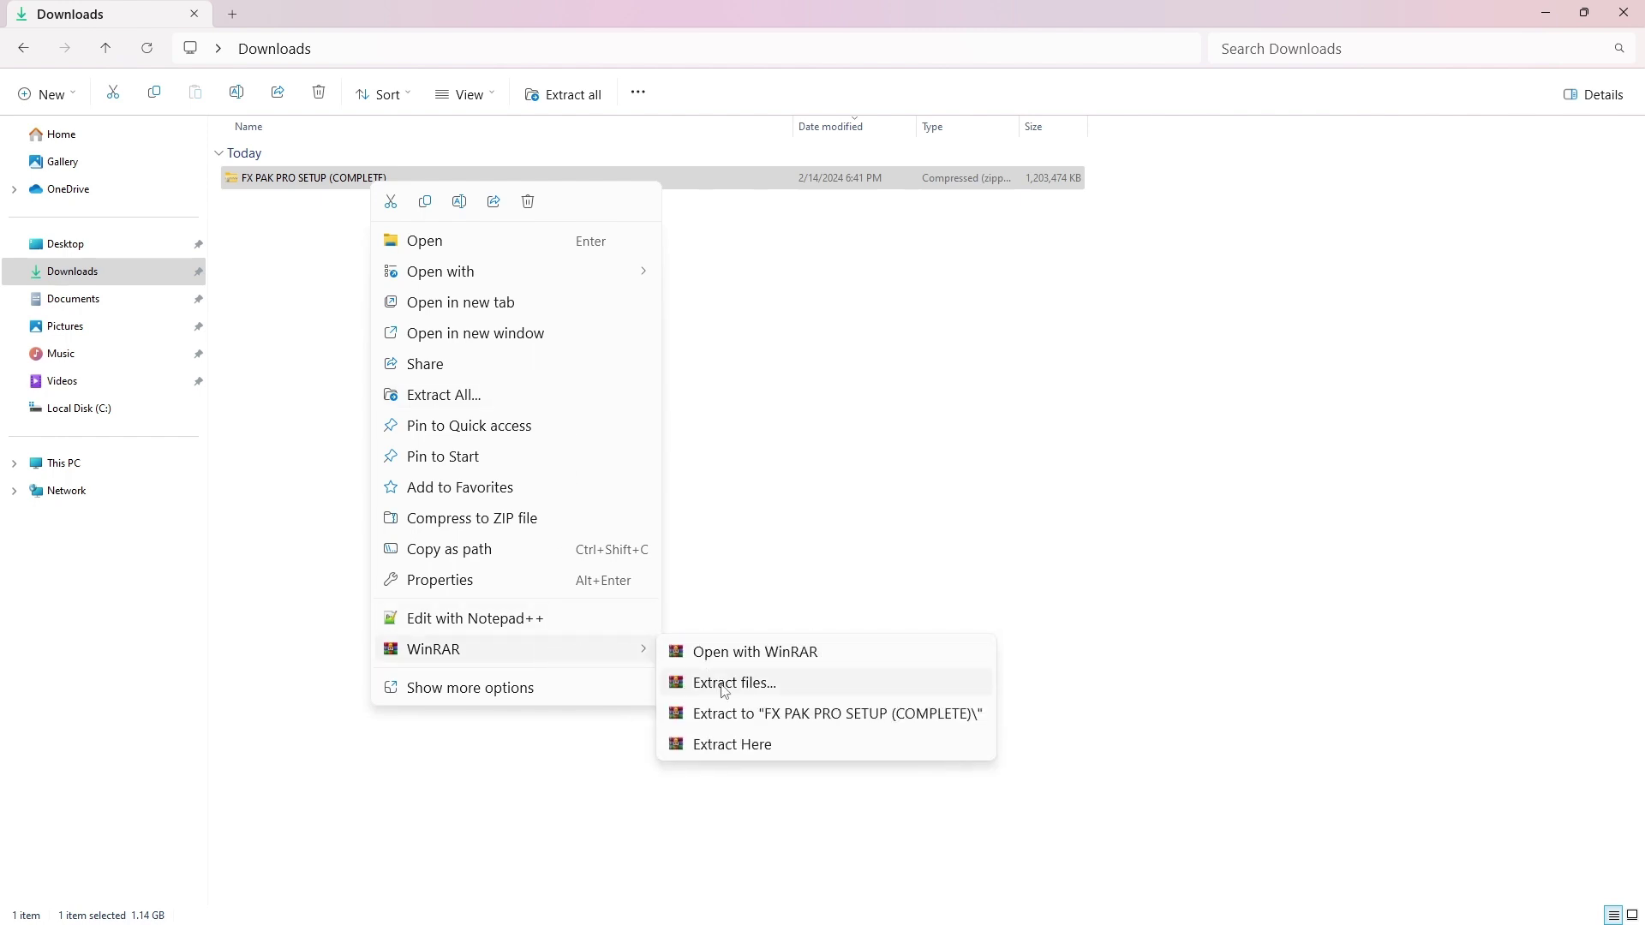
left_click(737, 745)
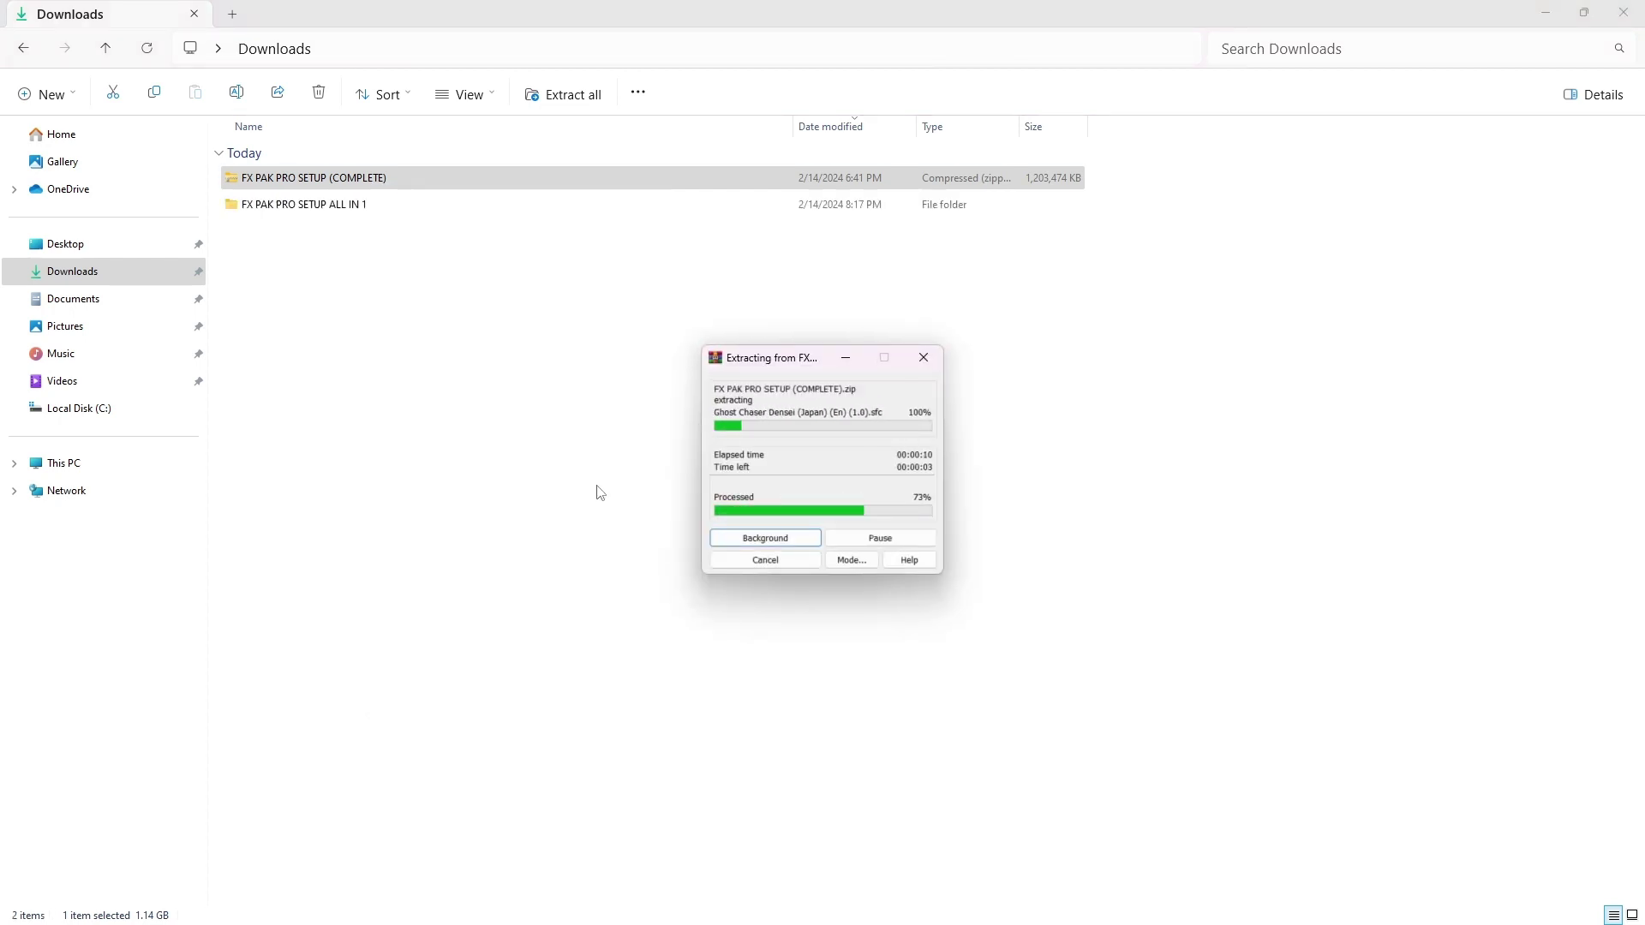
Open the extracted FX PAK PRO SETUP ALL IN 1 folder and select SUPER NINTENDO
right_click(308, 209)
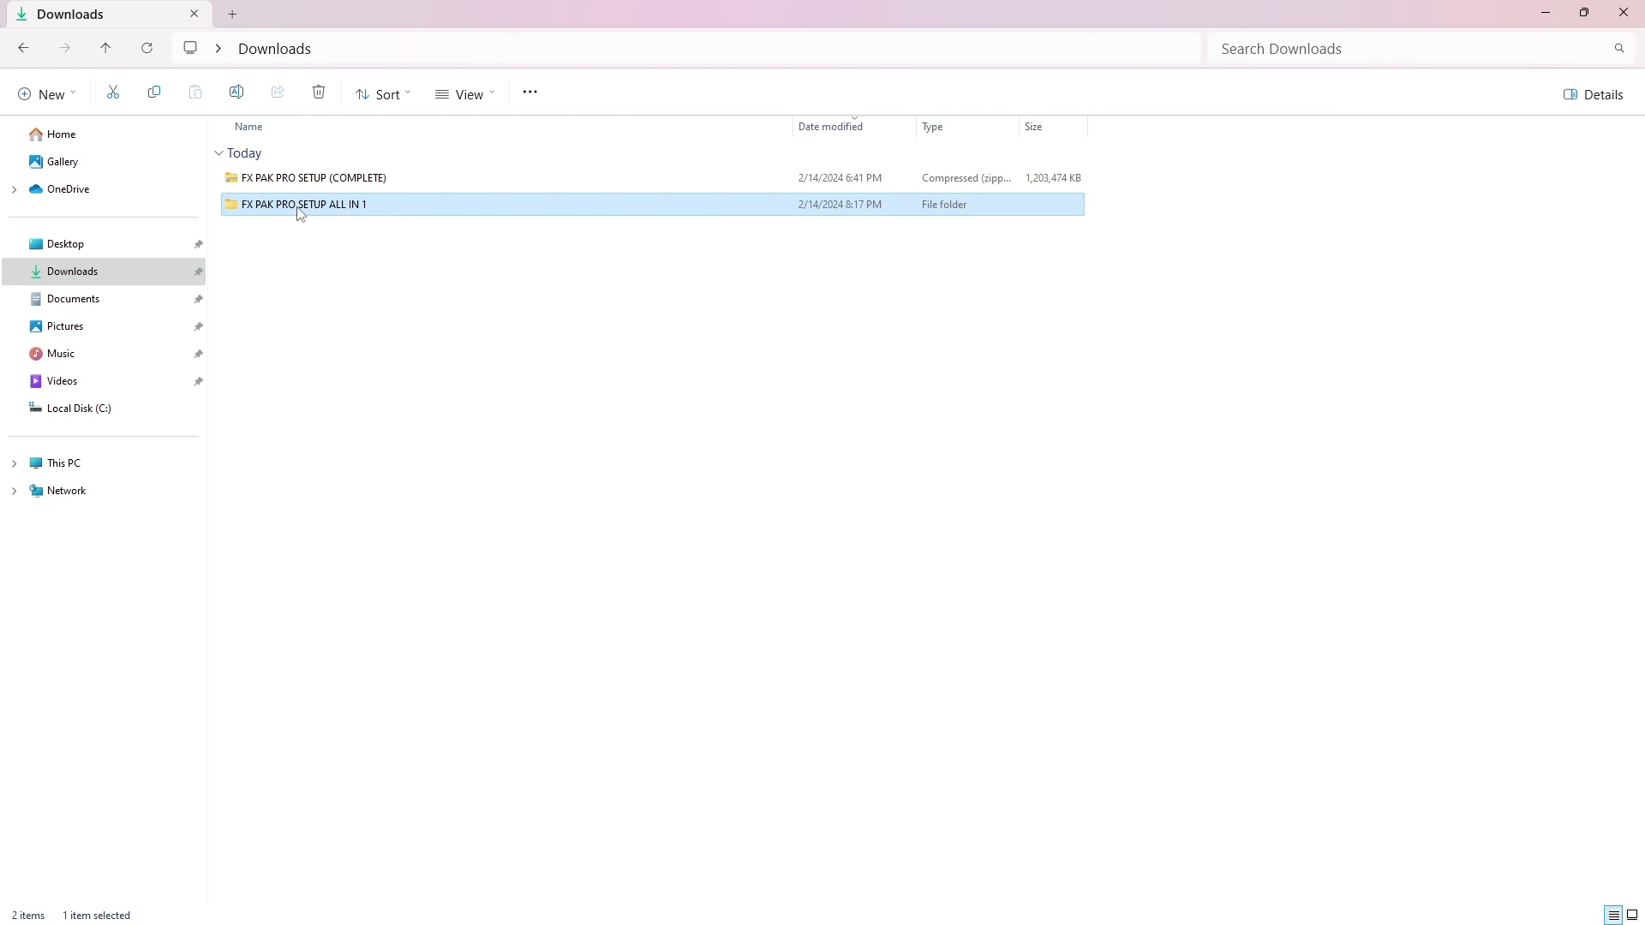
double_click(296, 210)
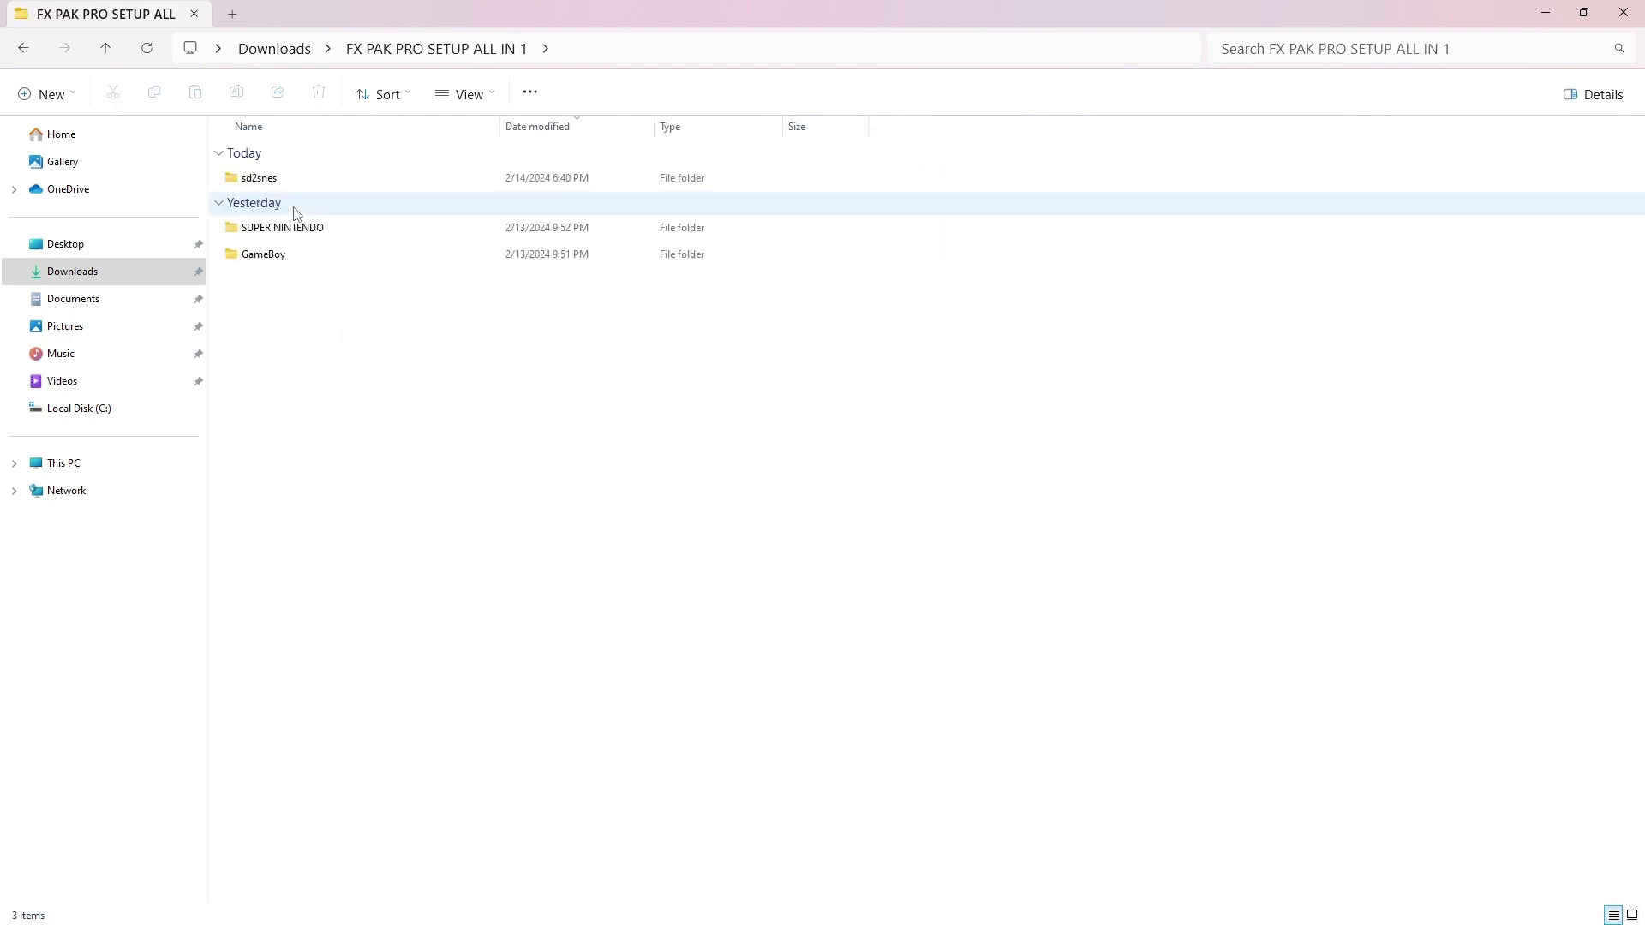
right_click(284, 186)
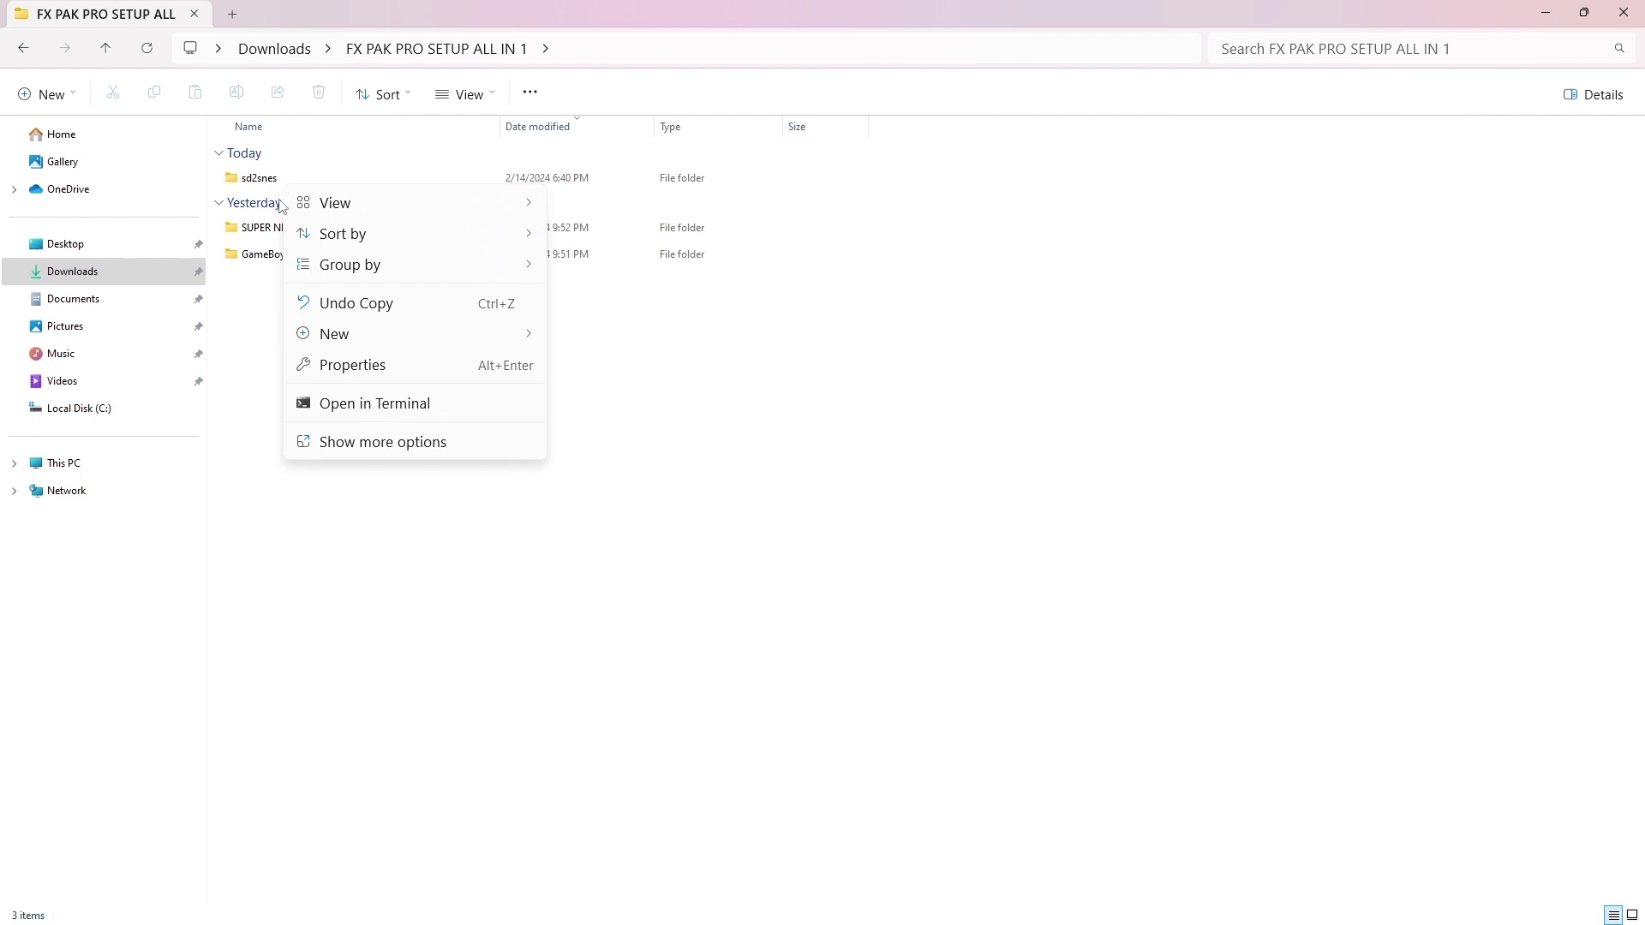
left_click(262, 383)
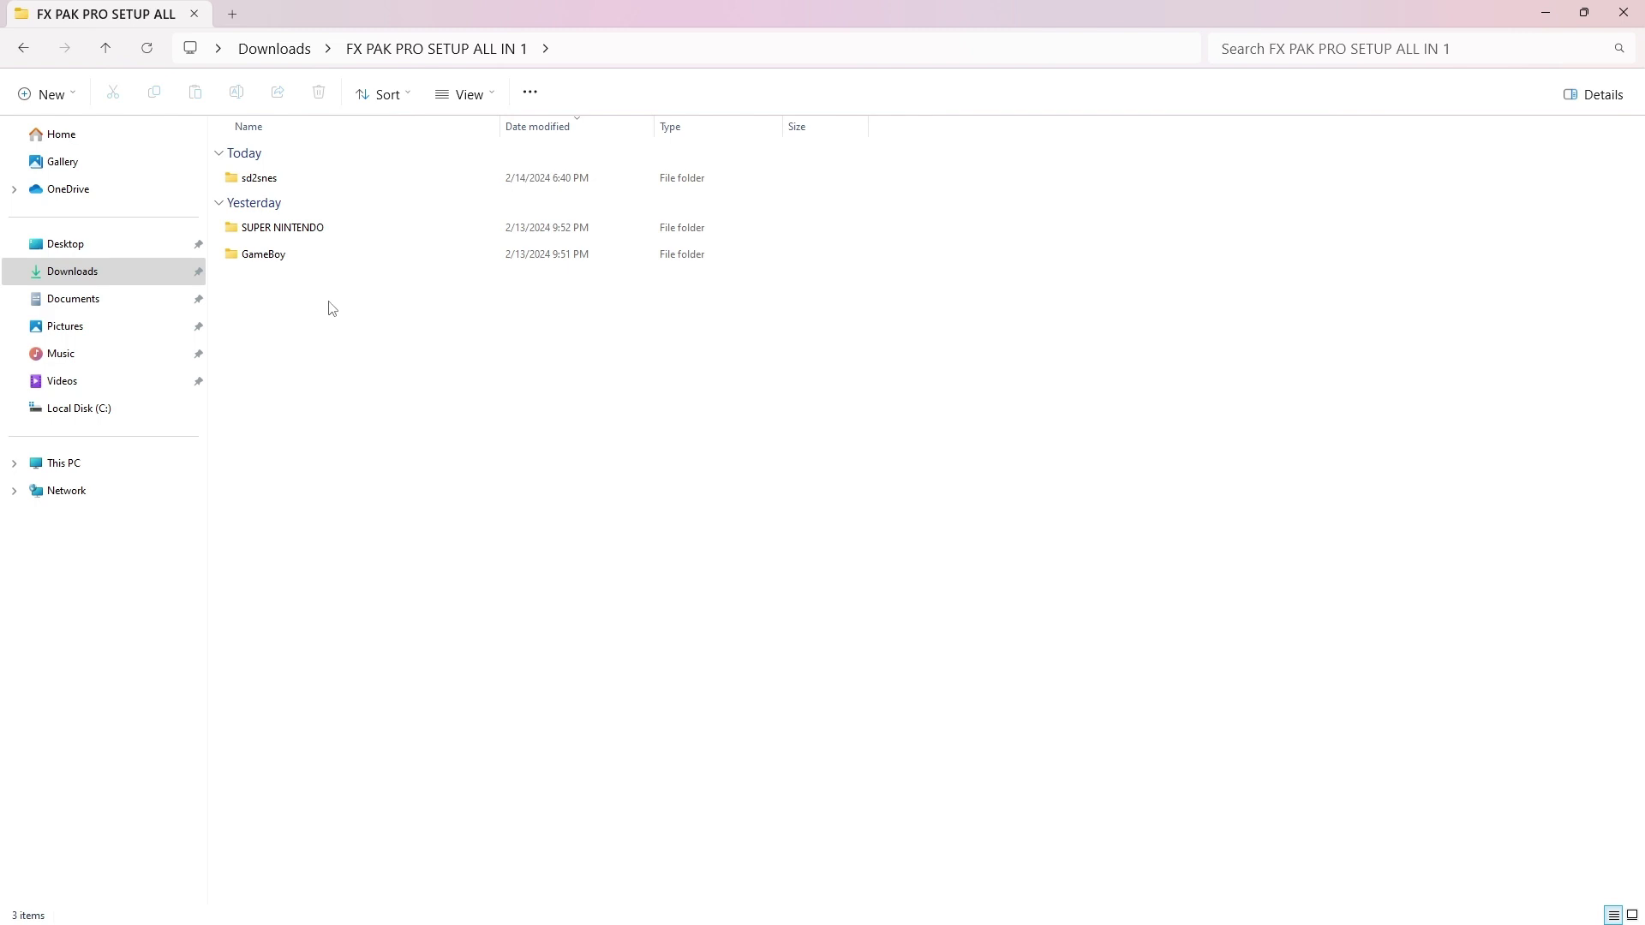
left_click(294, 224)
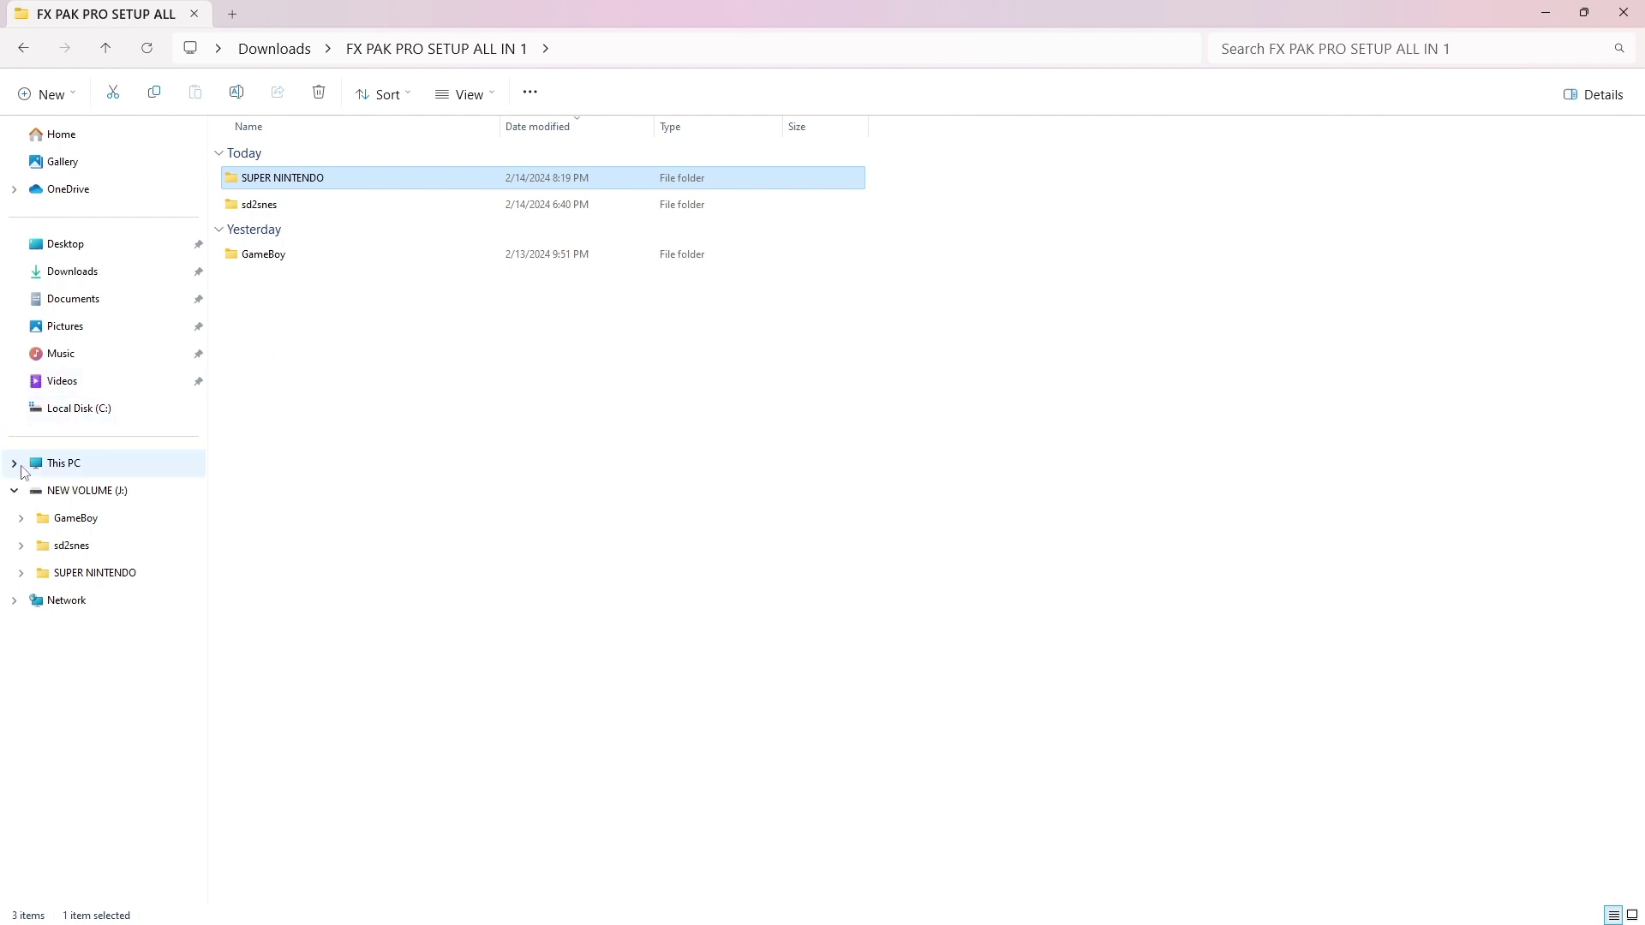
right_click(504, 549)
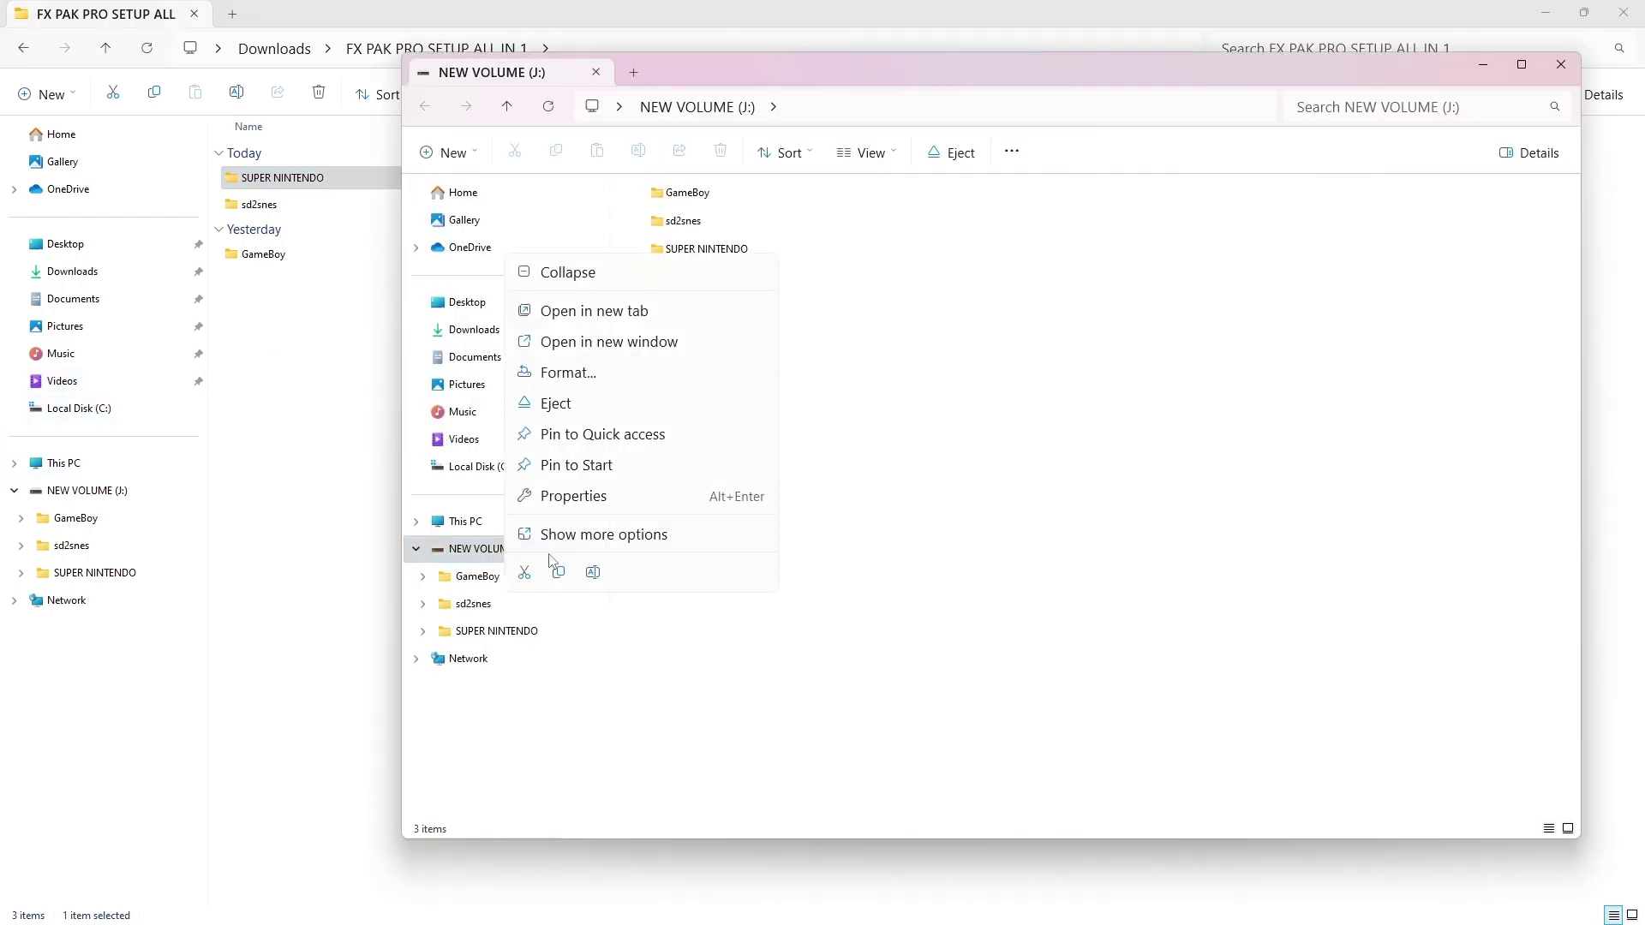
left_click(609, 374)
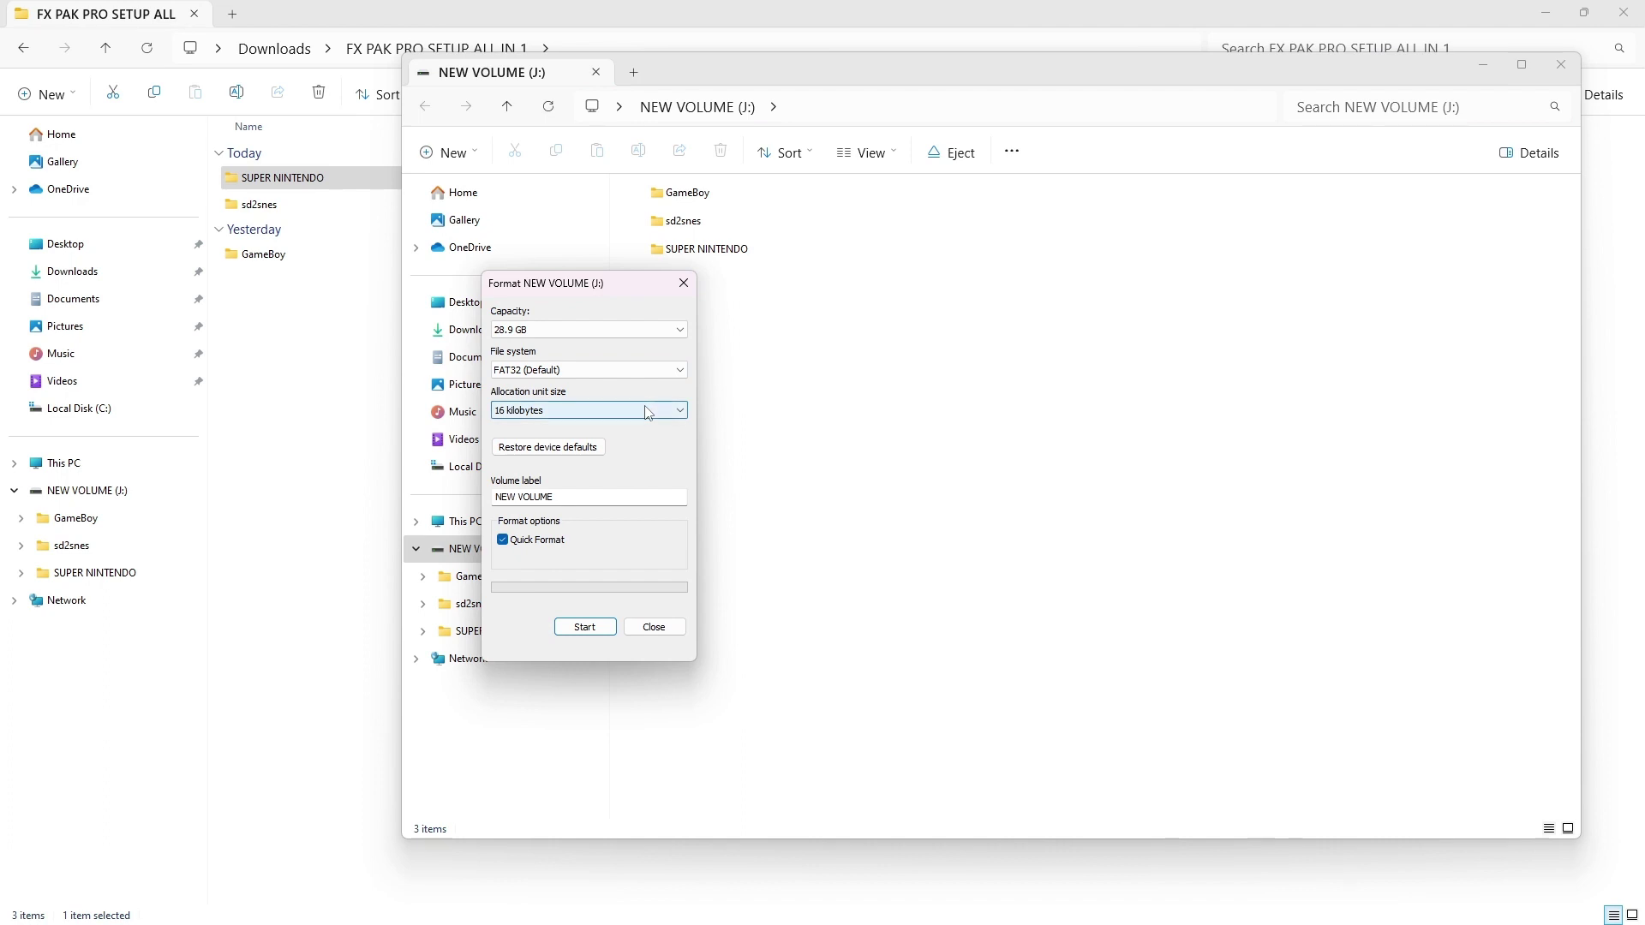
left_click(649, 412)
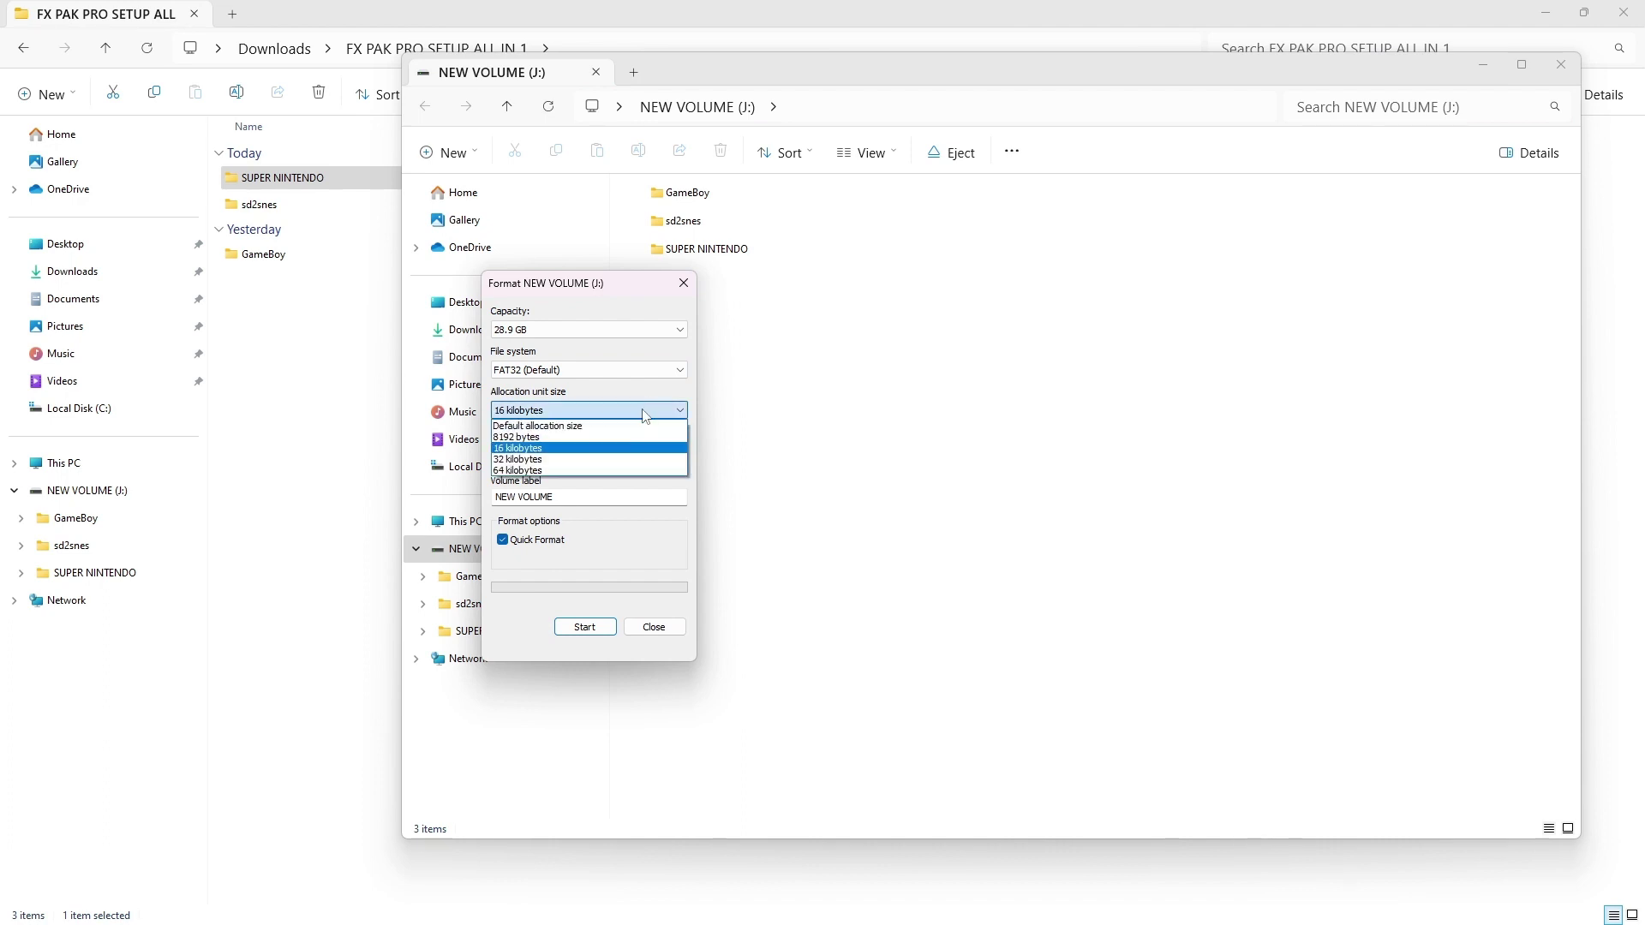
left_click(629, 460)
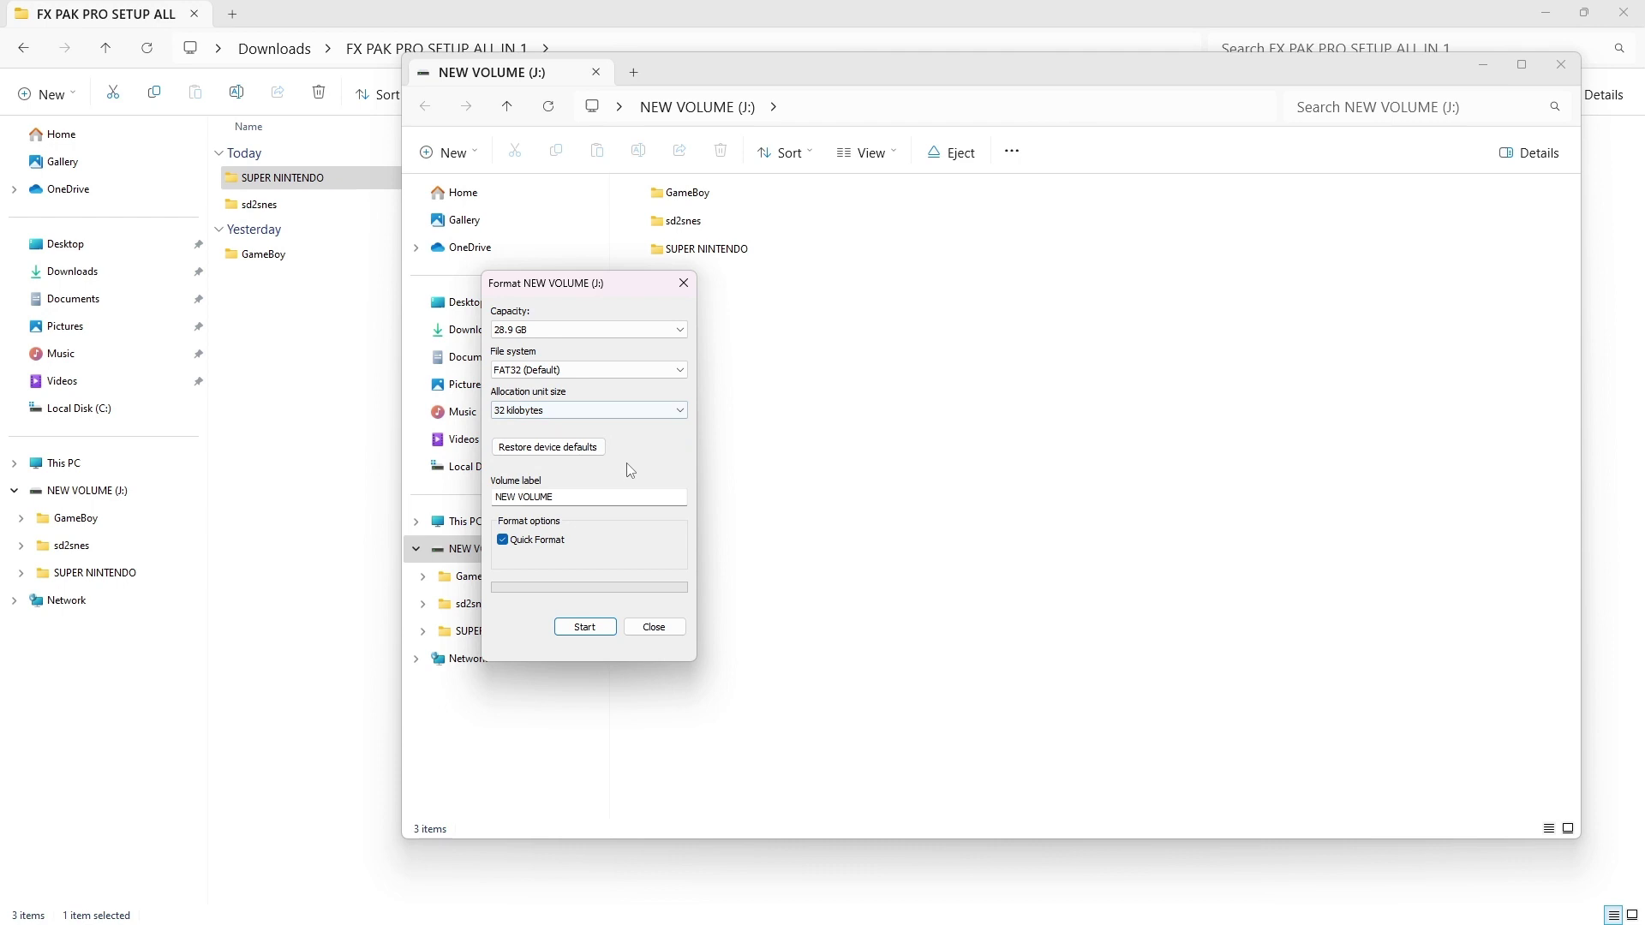
left_click(655, 628)
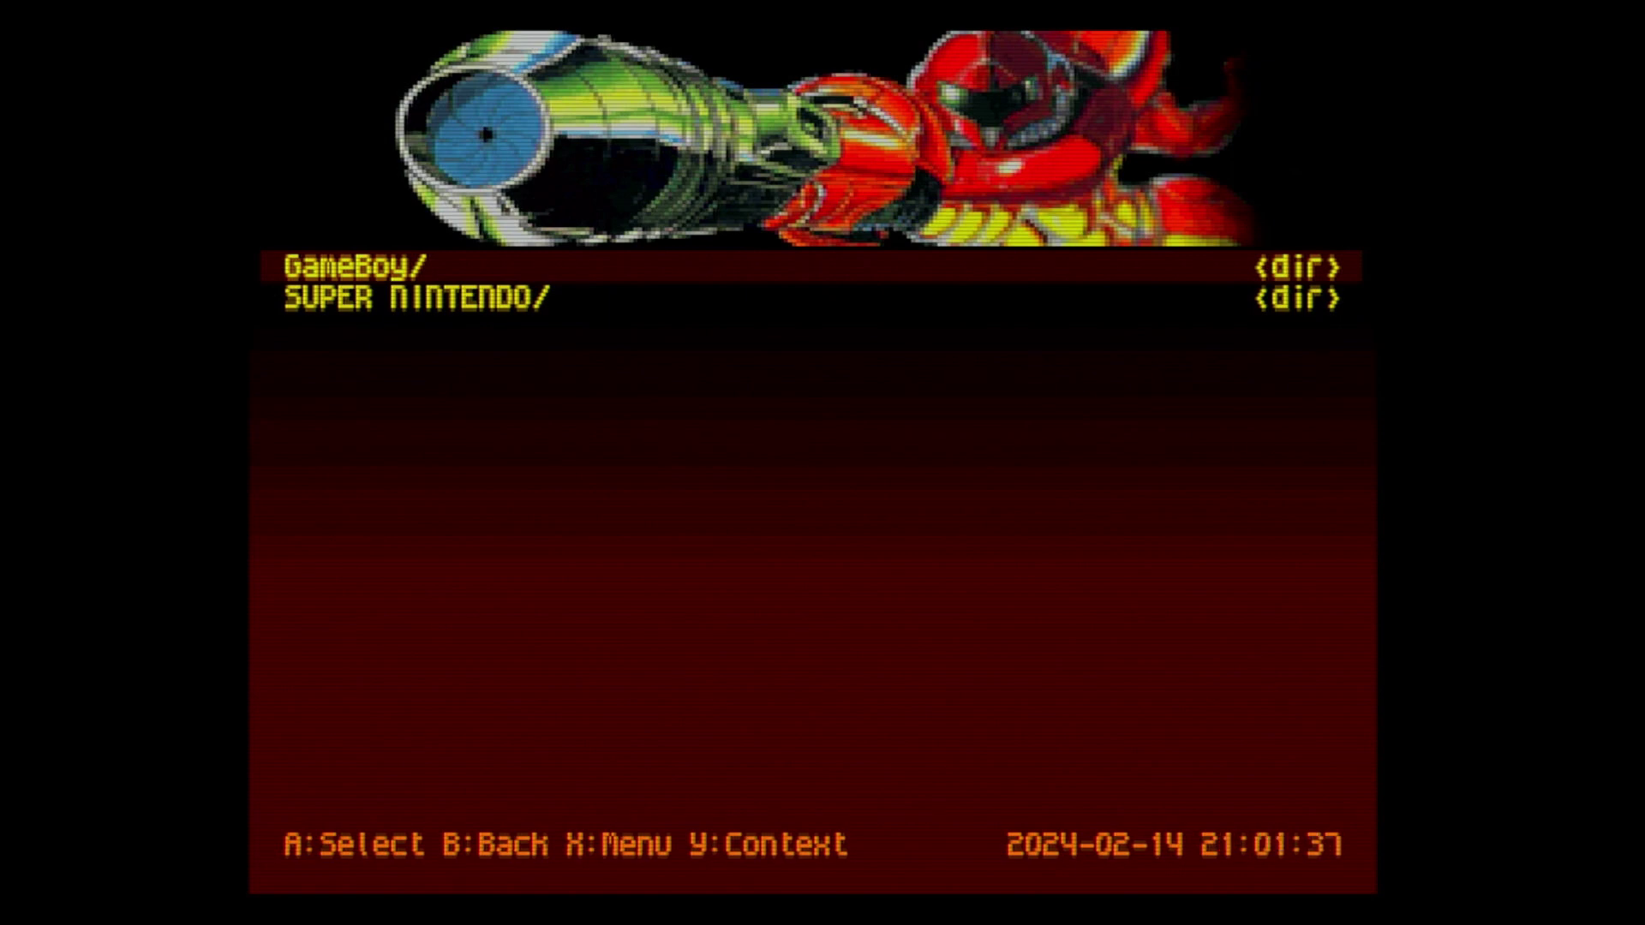
Open SUPER NINTENDO in the FXPAK Pro menu and move down to the GHI folder
key("Down")
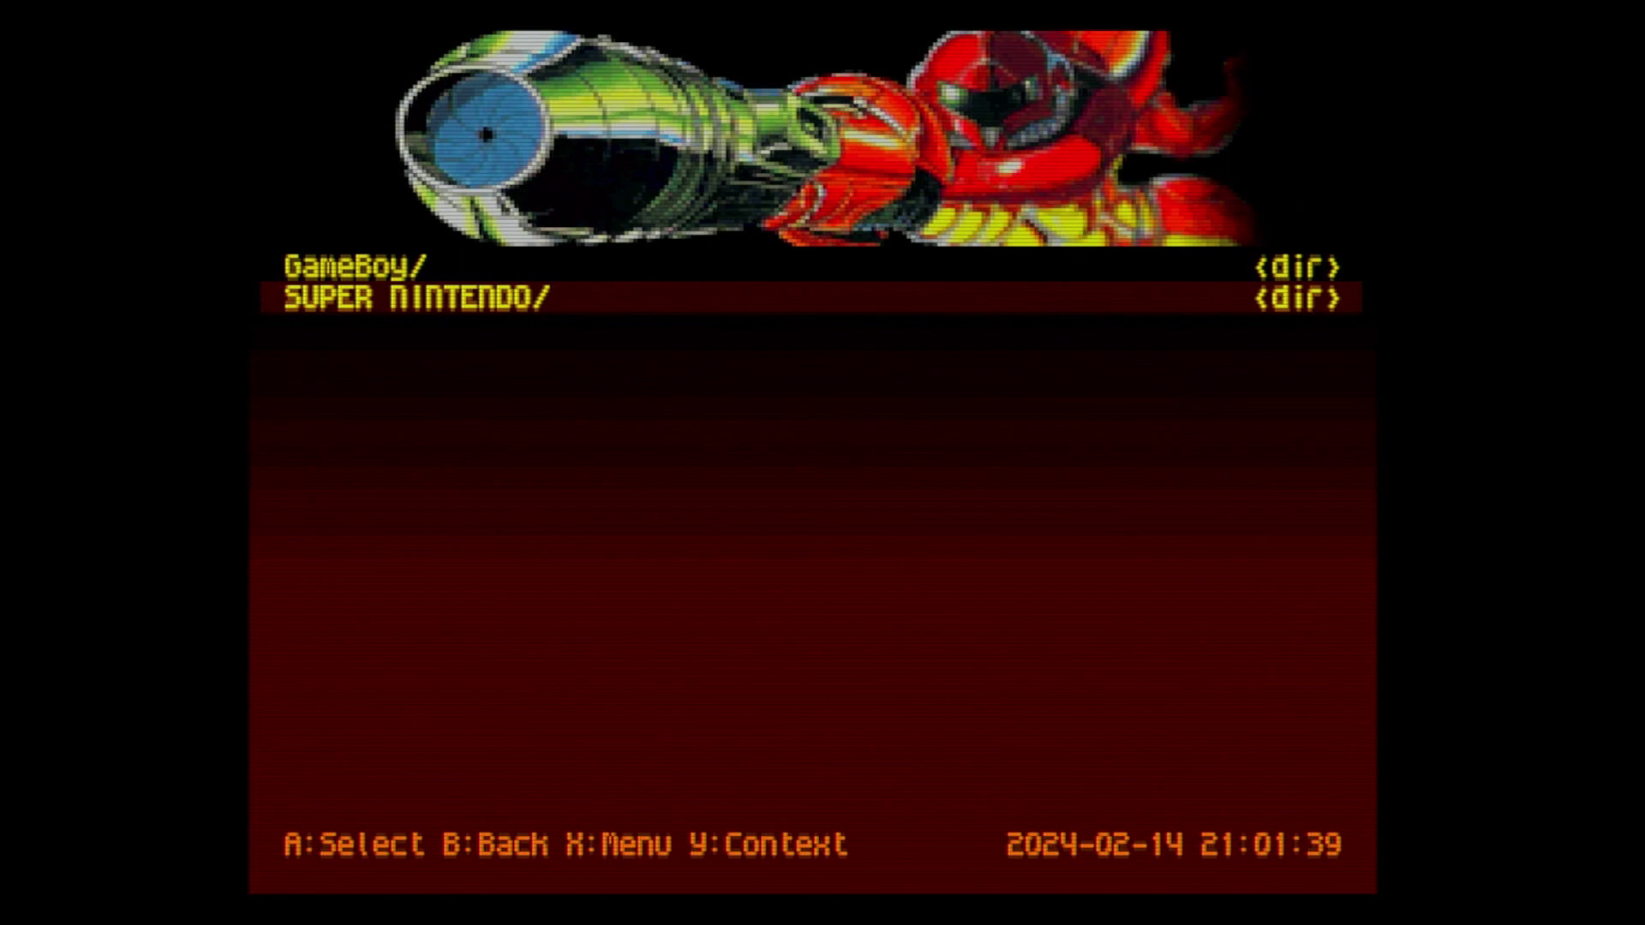
key("Return")
key("Down")
key("Down")
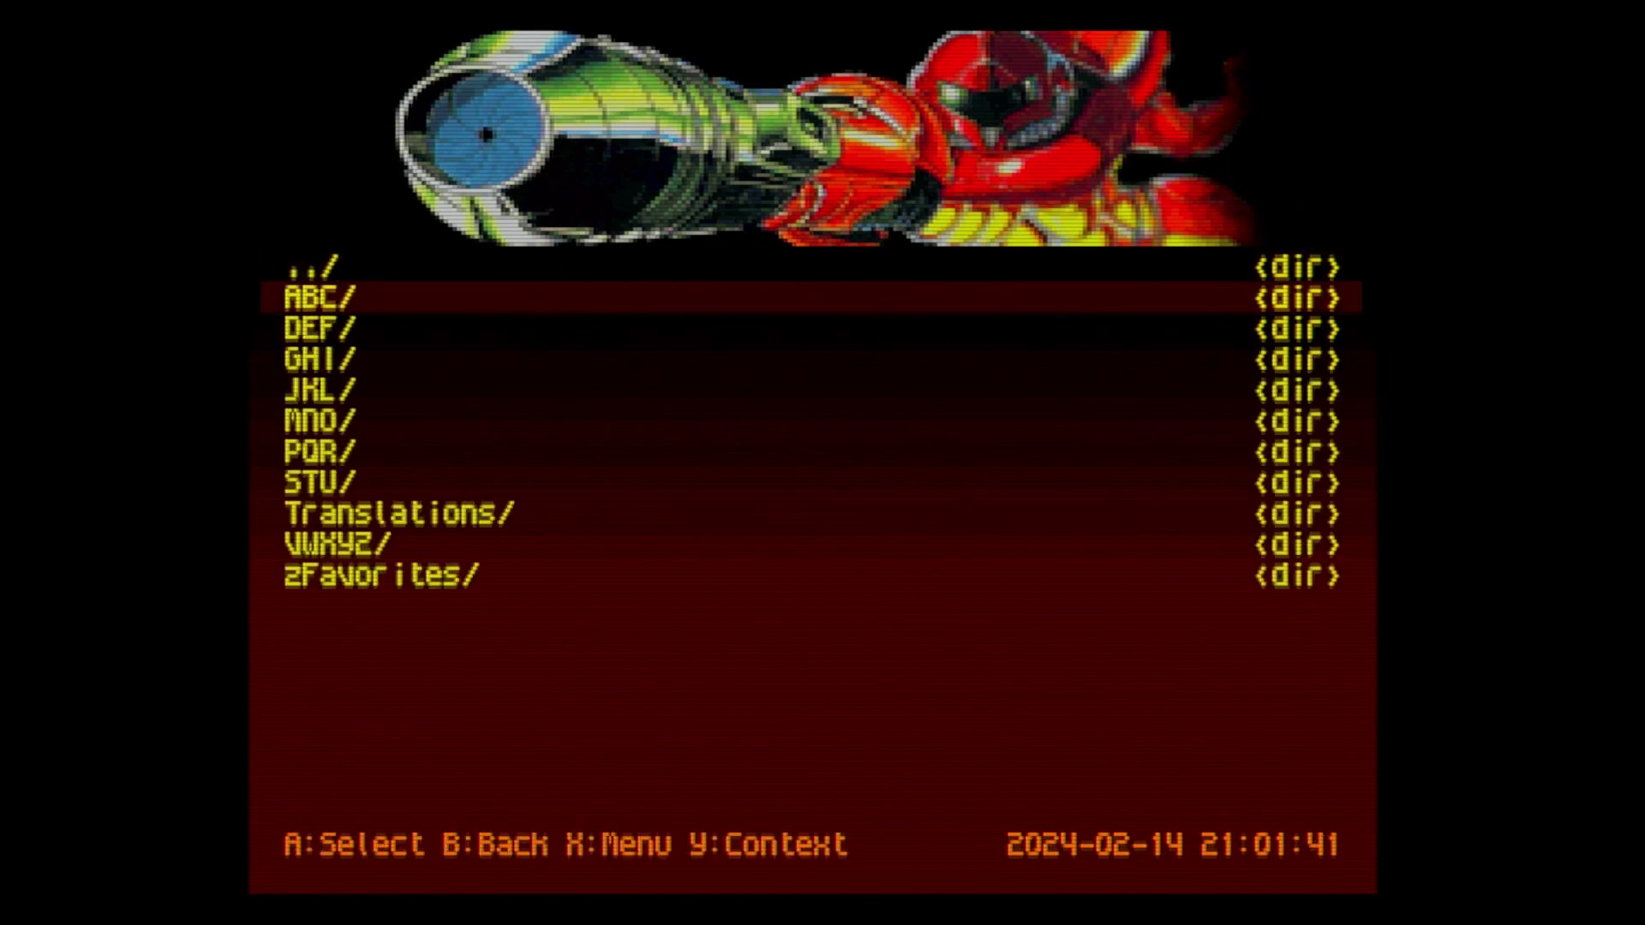
key("Down")
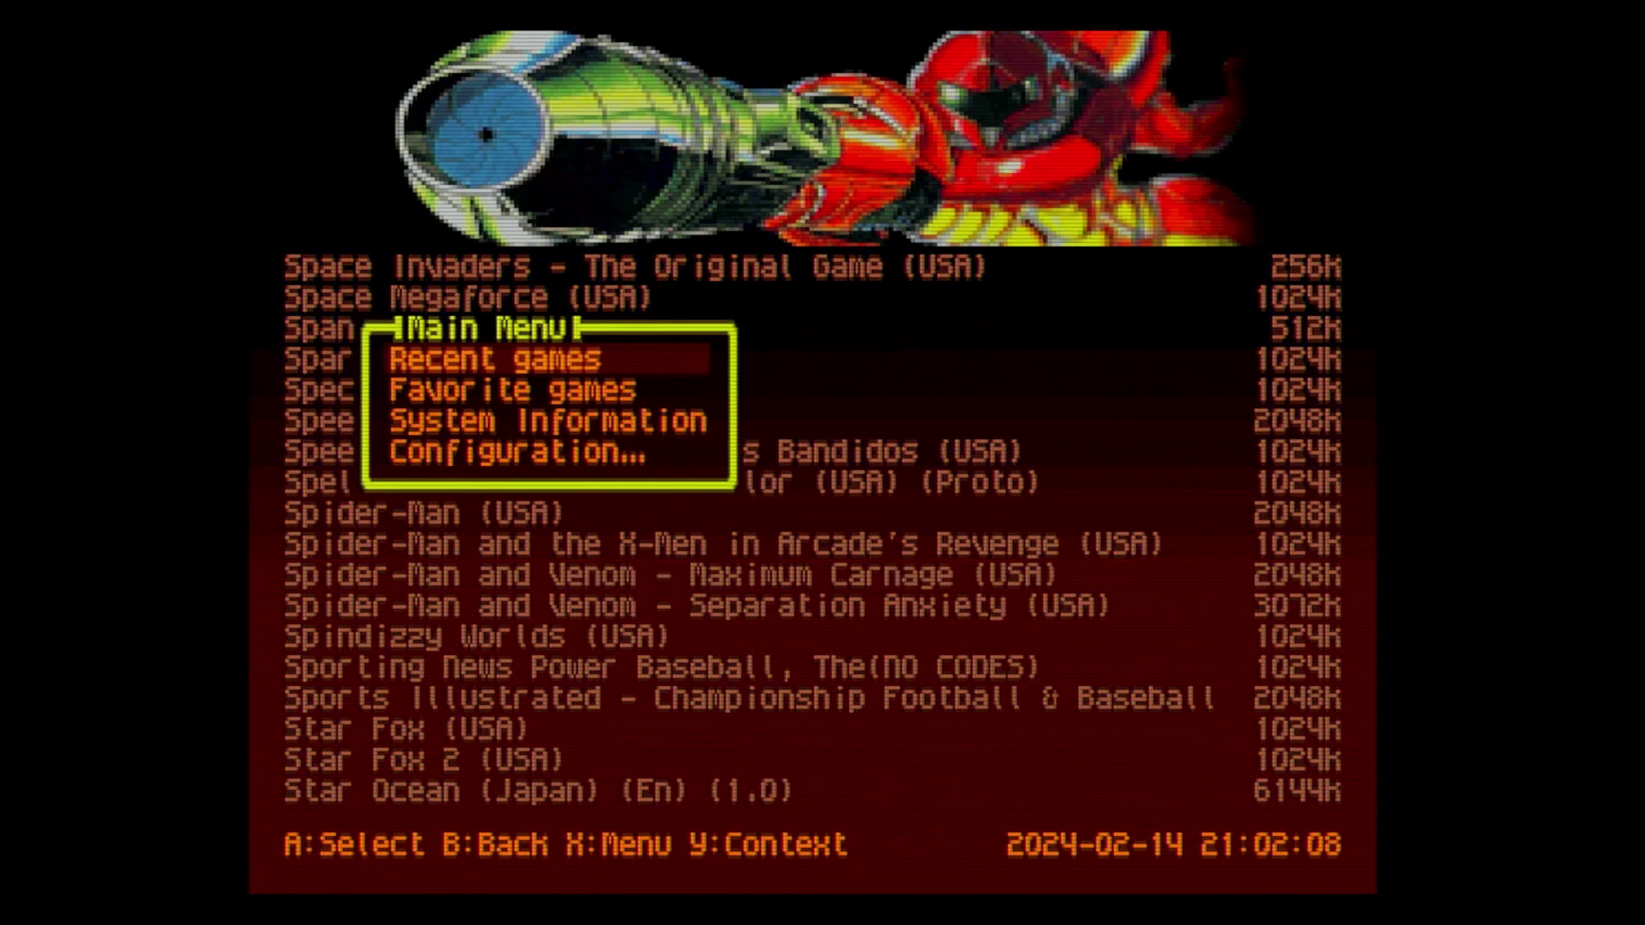
Go to Configuration > In-game Settings and confirm In-game hook is On
key("Down")
key("Down")
key("Down")
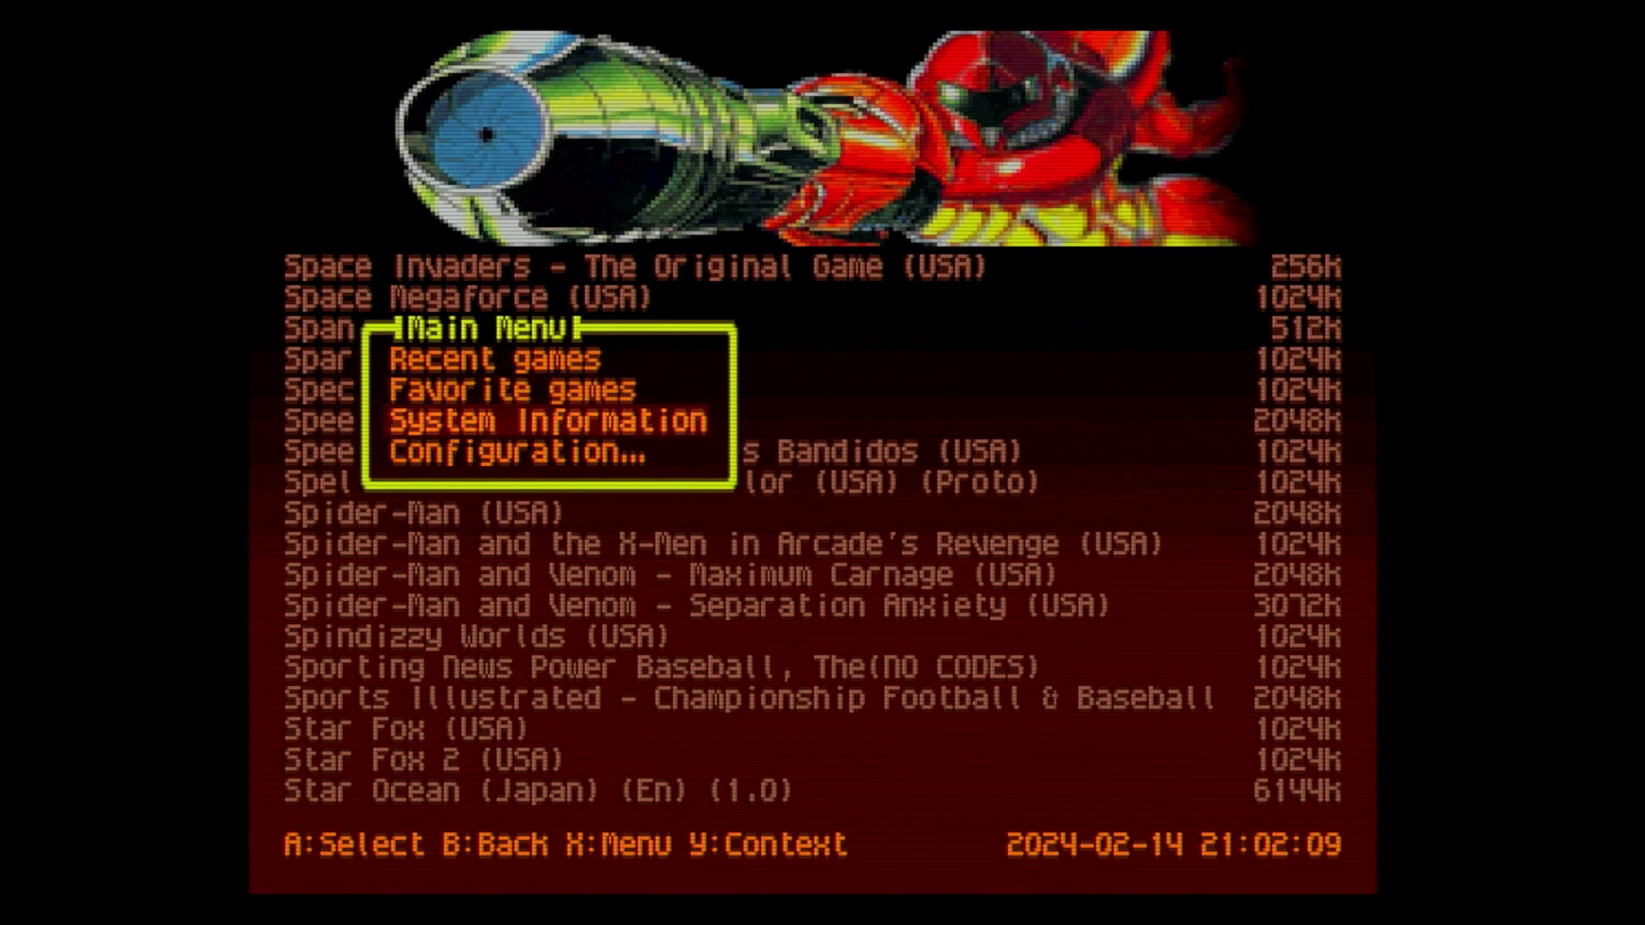
key("Return")
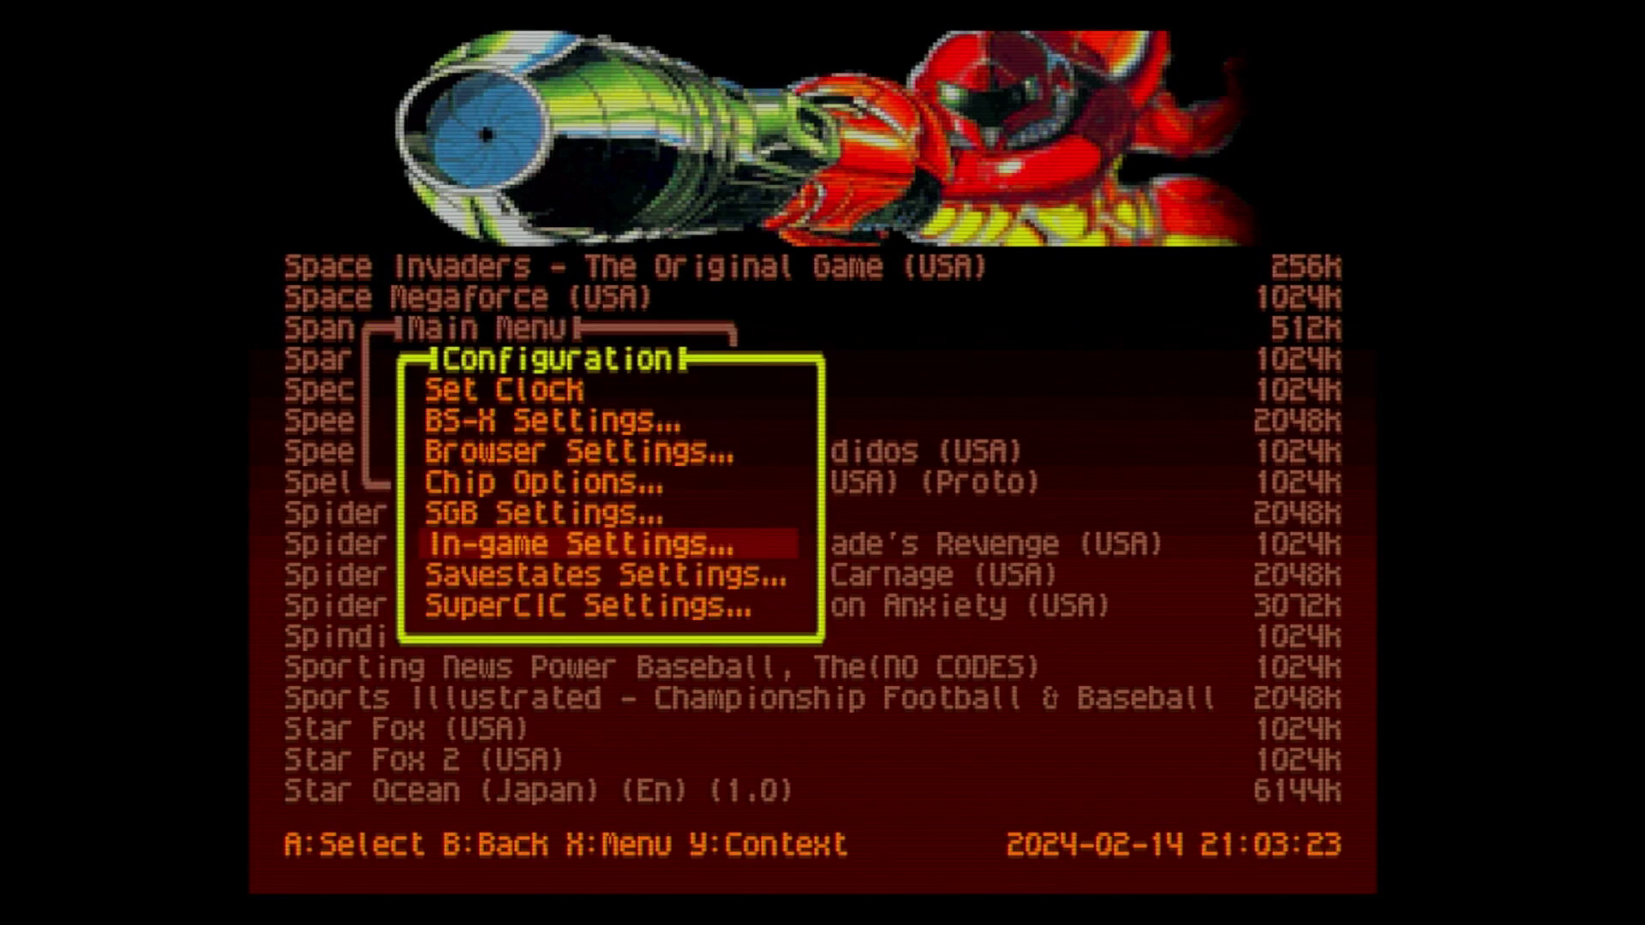
key("Return")
key("Down")
key("Down")
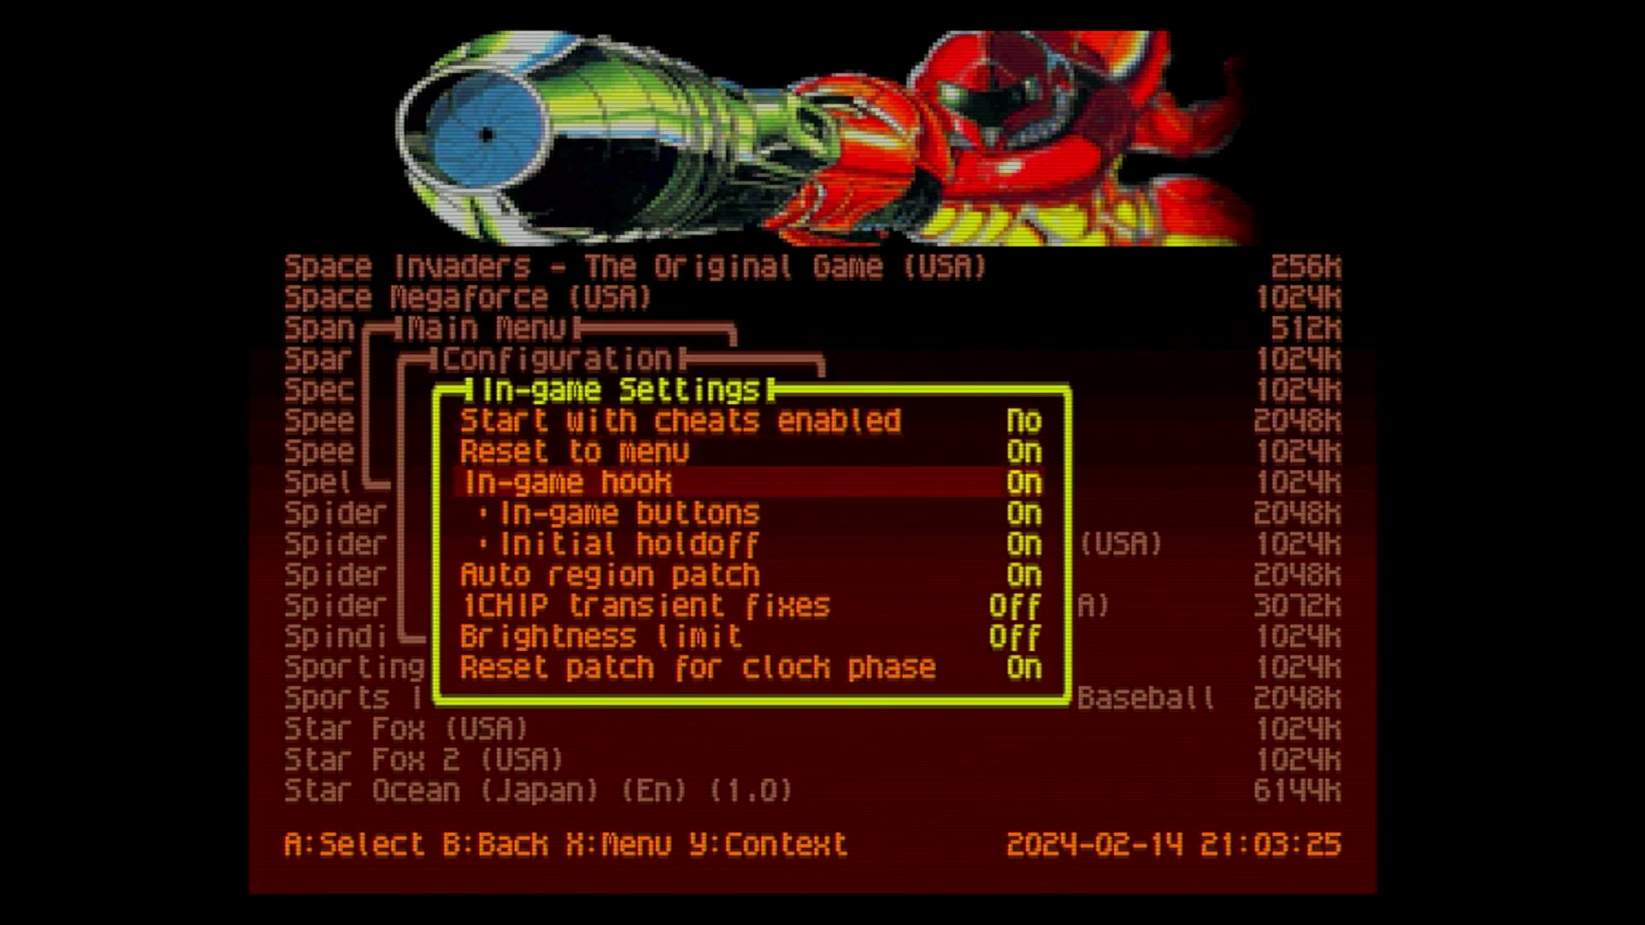
key("Up")
key("Up")
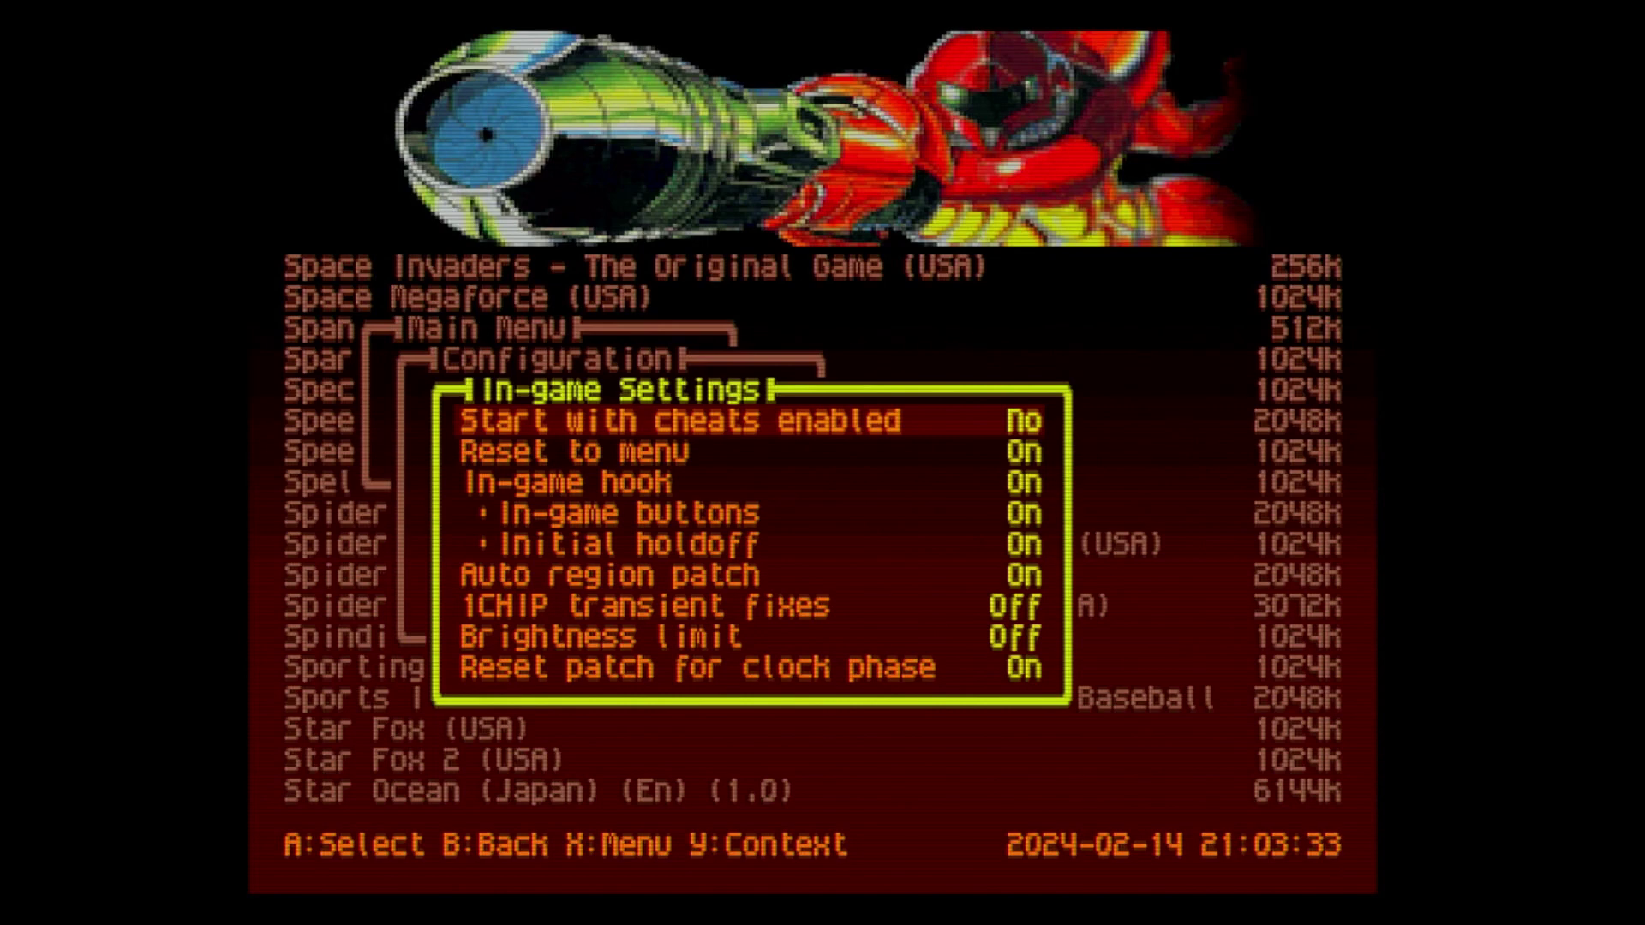
key("Down")
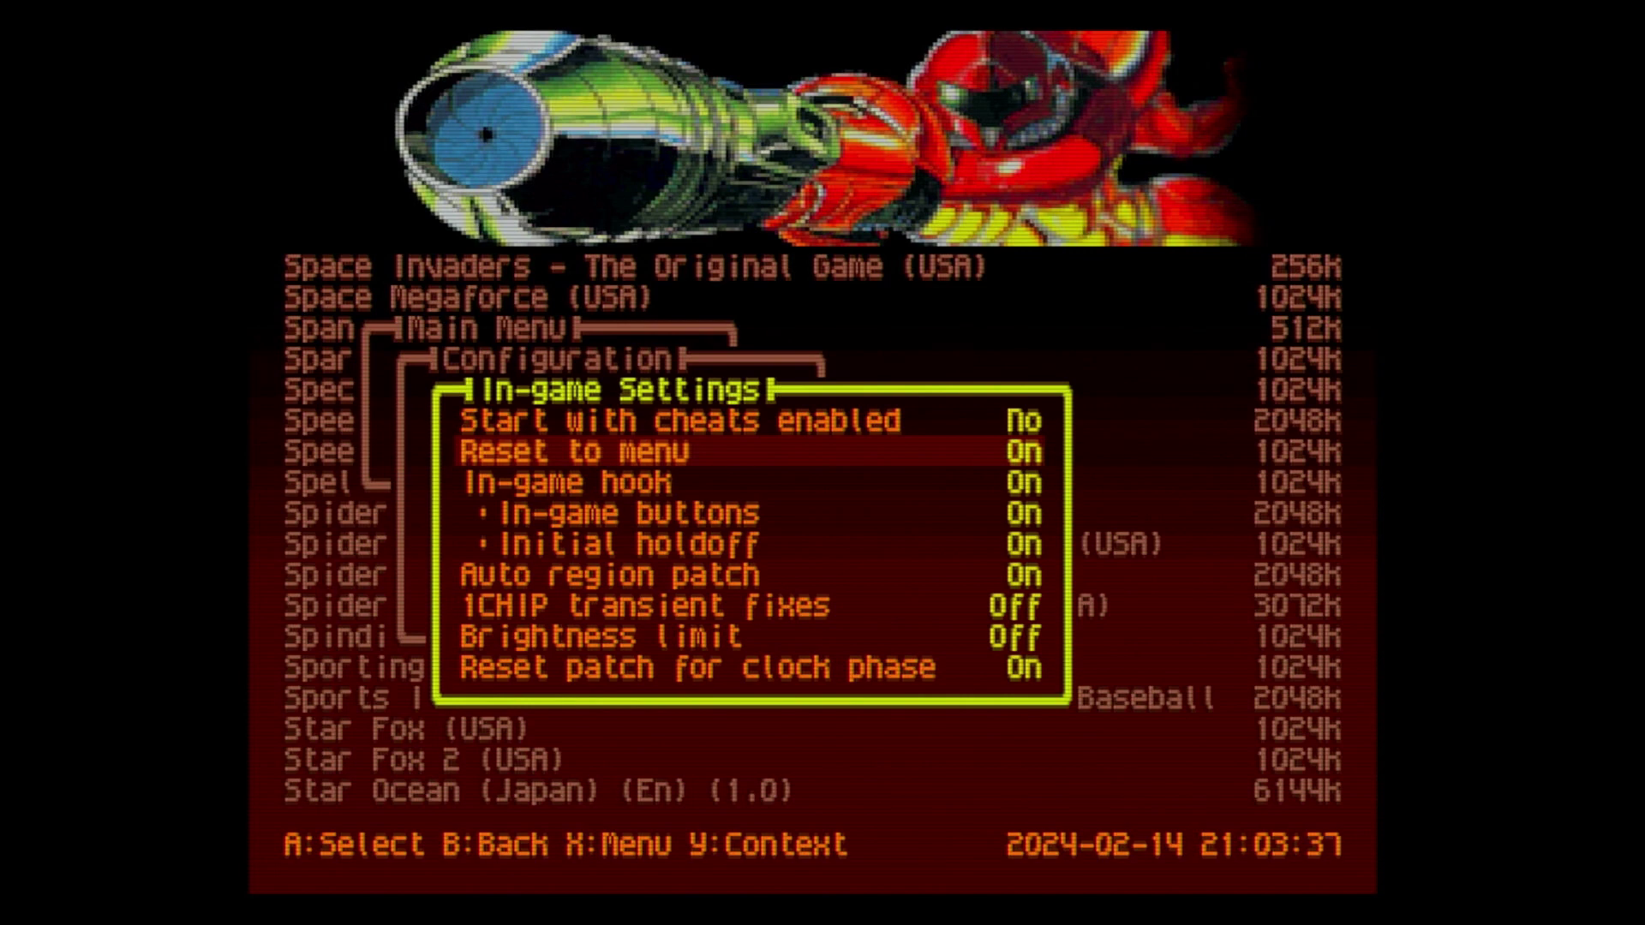
key("Up")
key("Down")
key("Down")
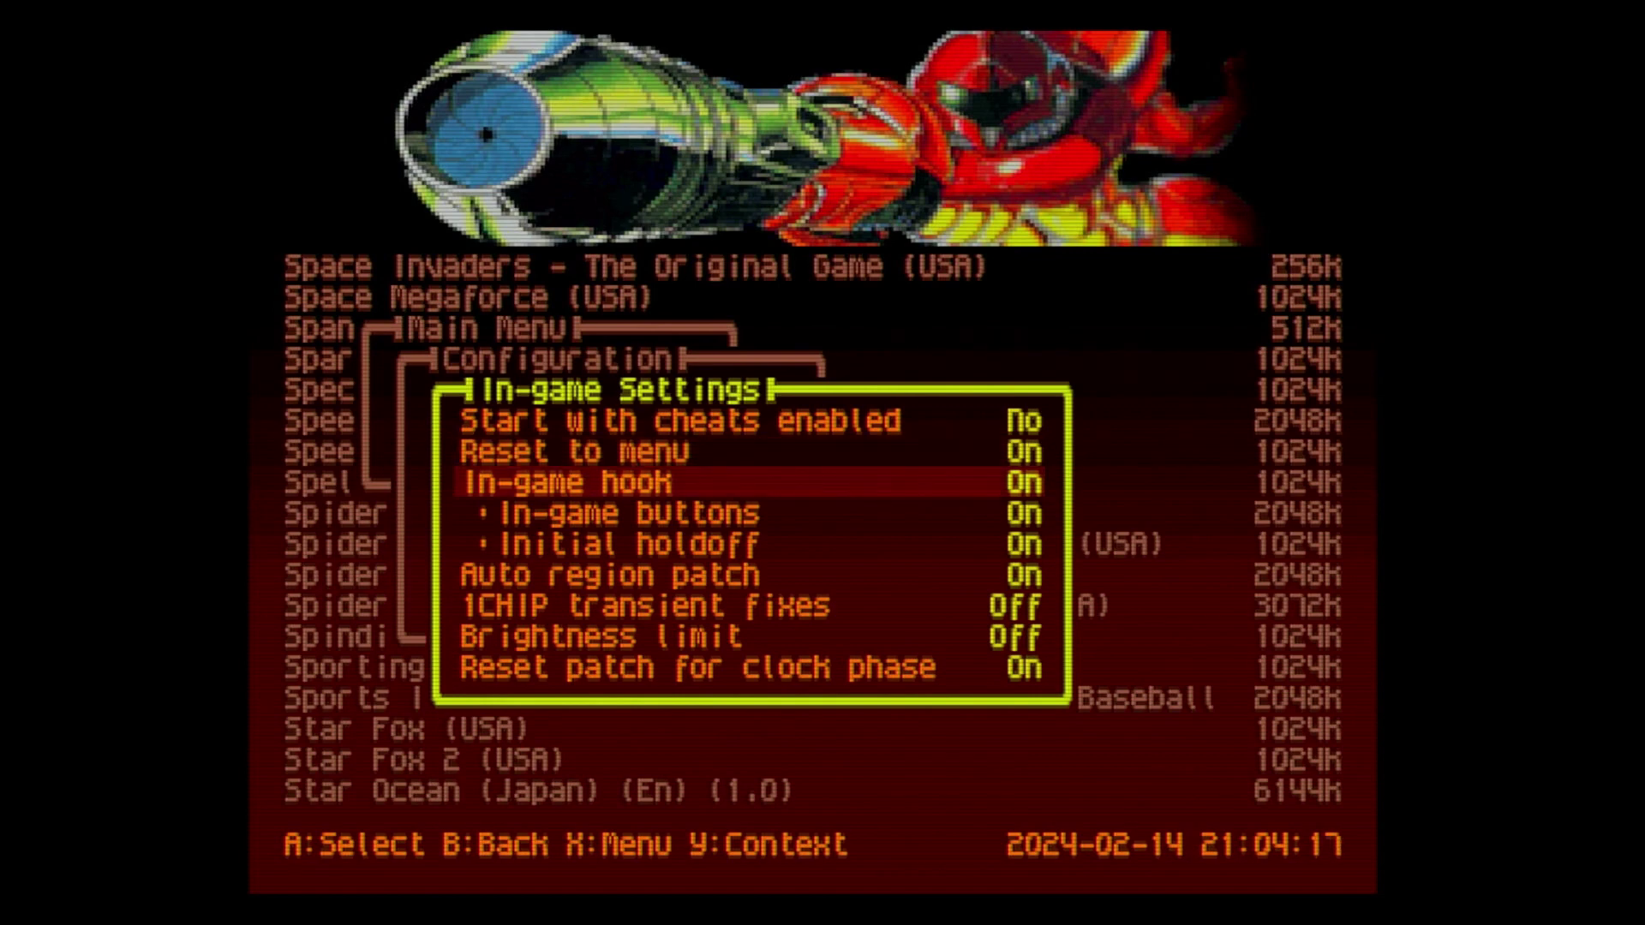
key("Up")
key("Down")
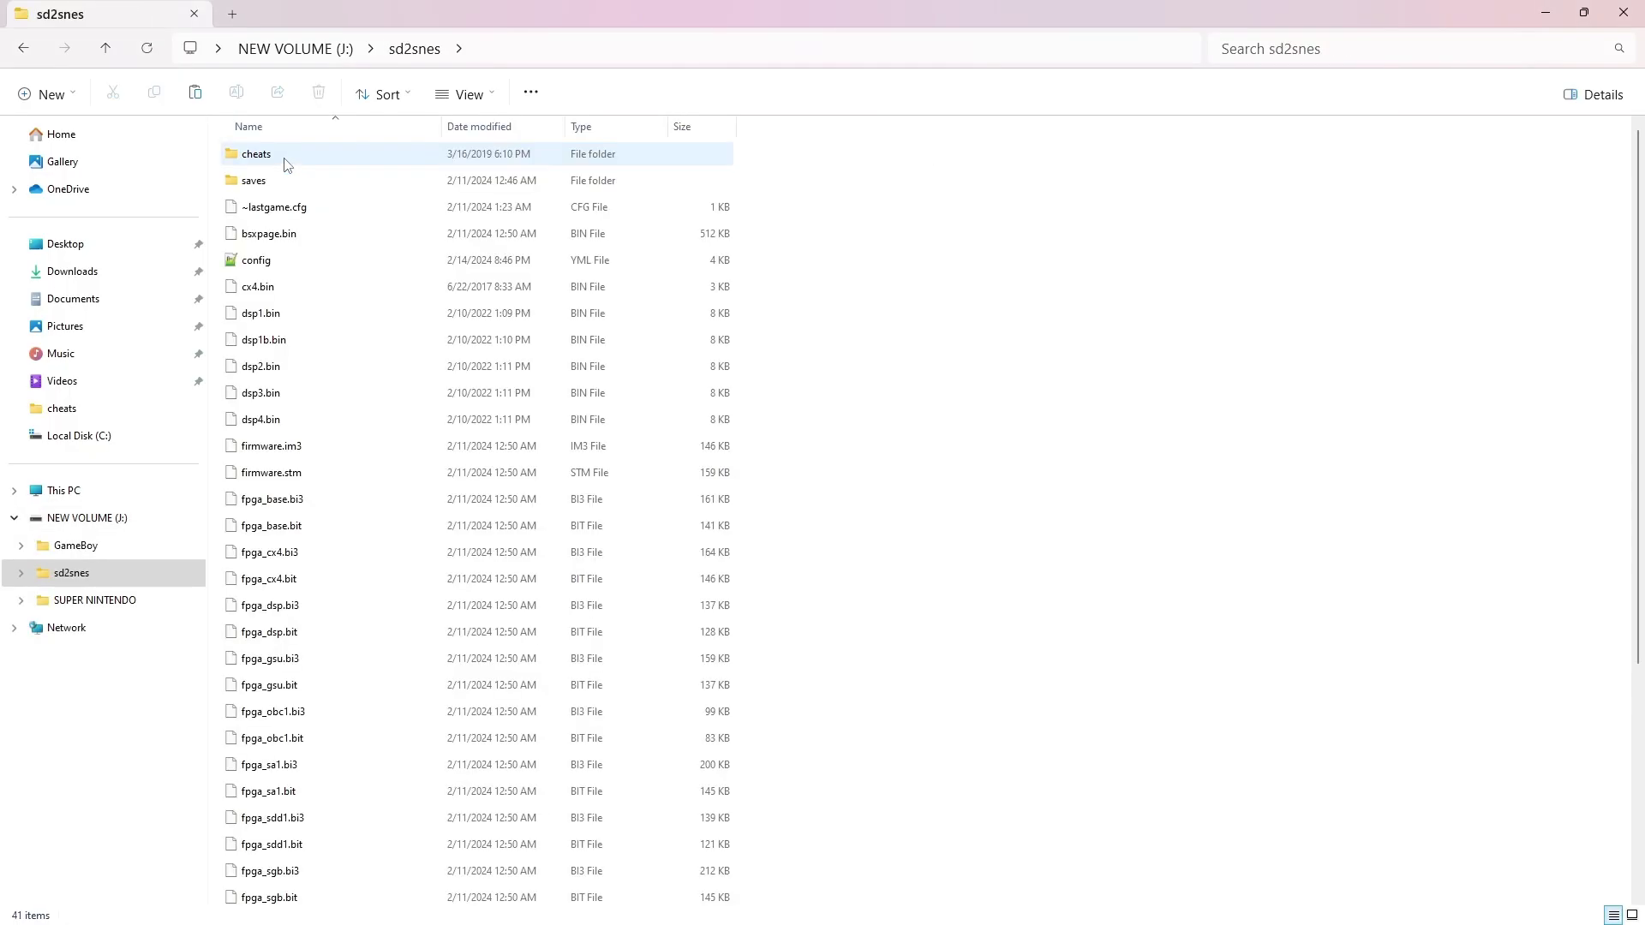
Open sd2snes\cheats, find the S entries, and open Super Turrican 2 (USA).yml in Notepad++
double_click(286, 158)
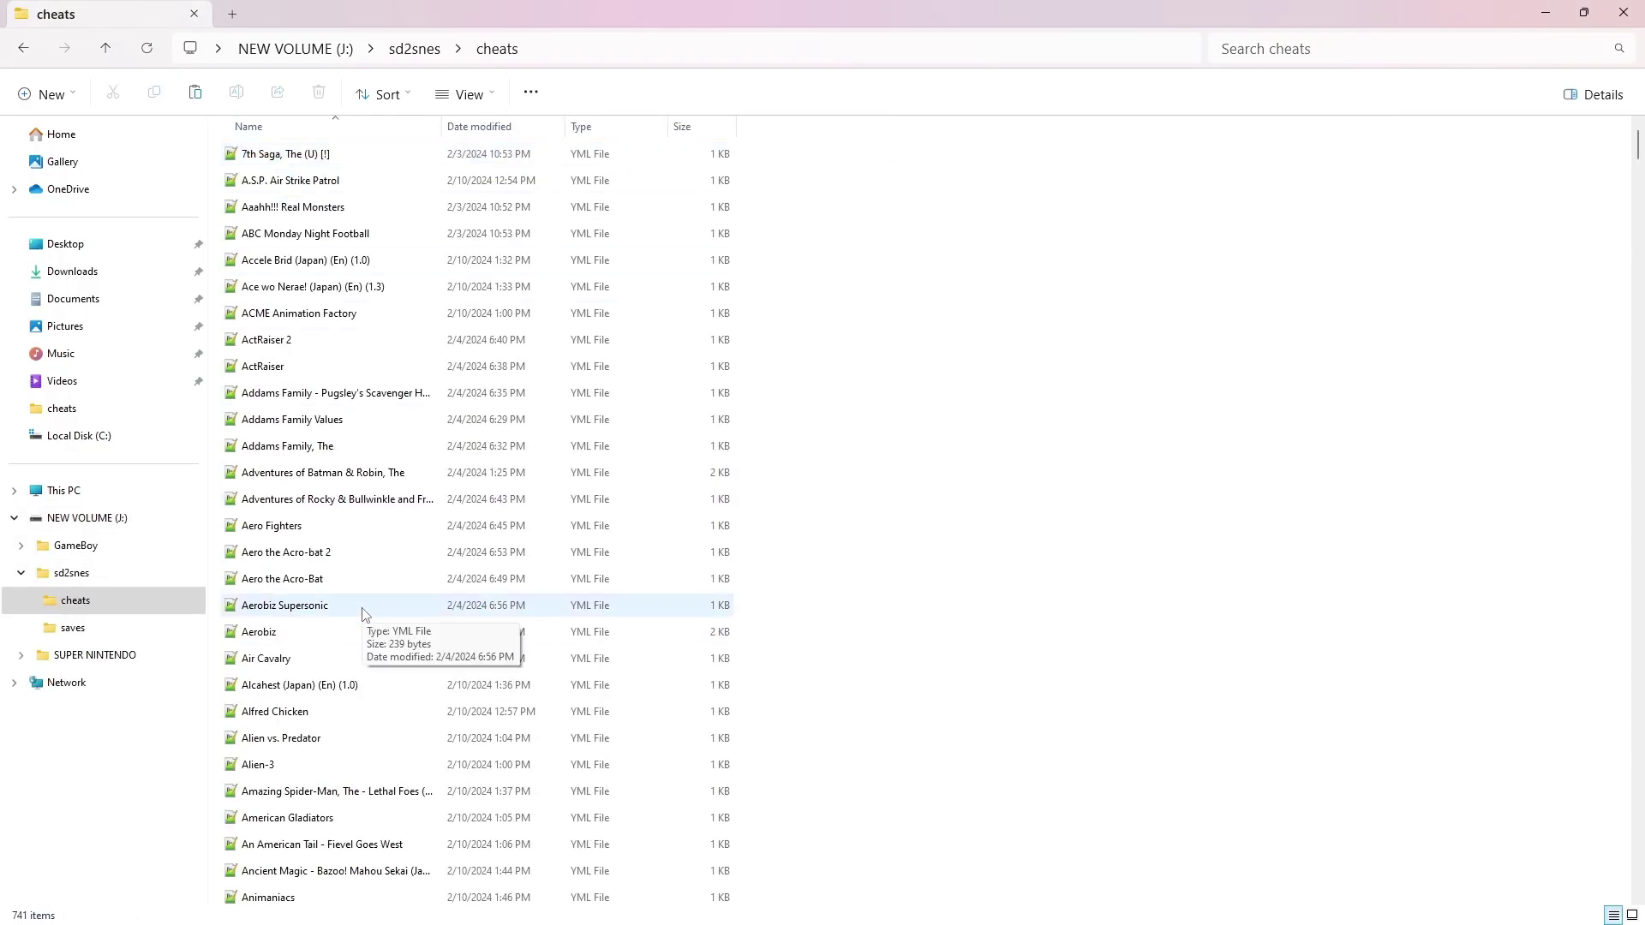
type("sup")
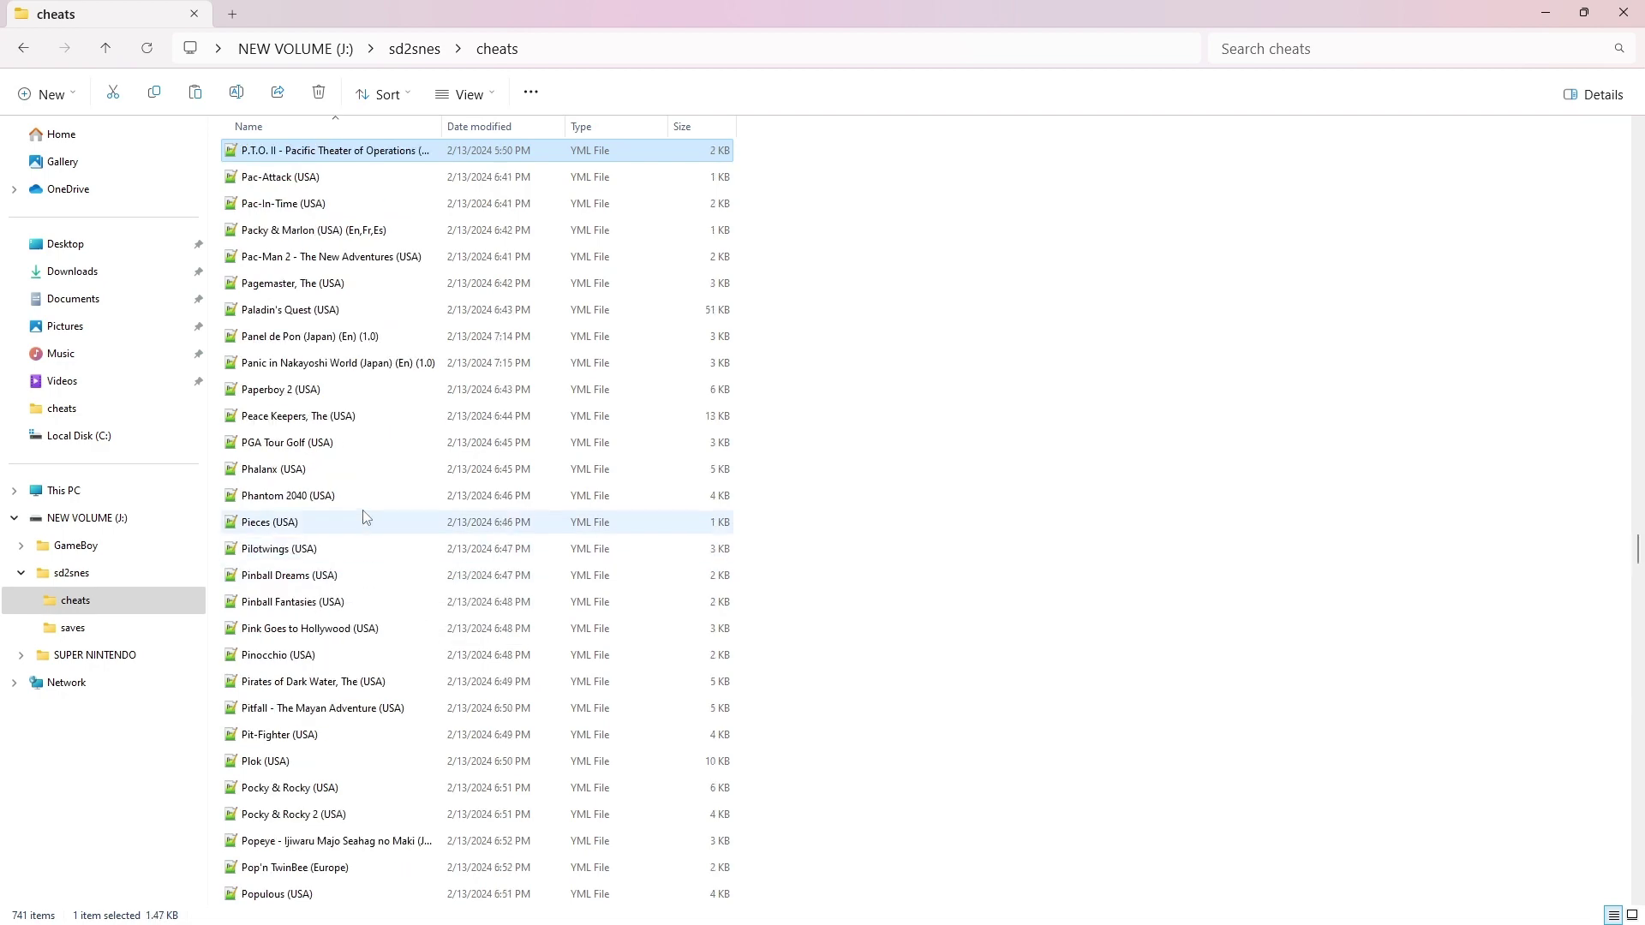
key("BackSpace")
key("Return")
key("s")
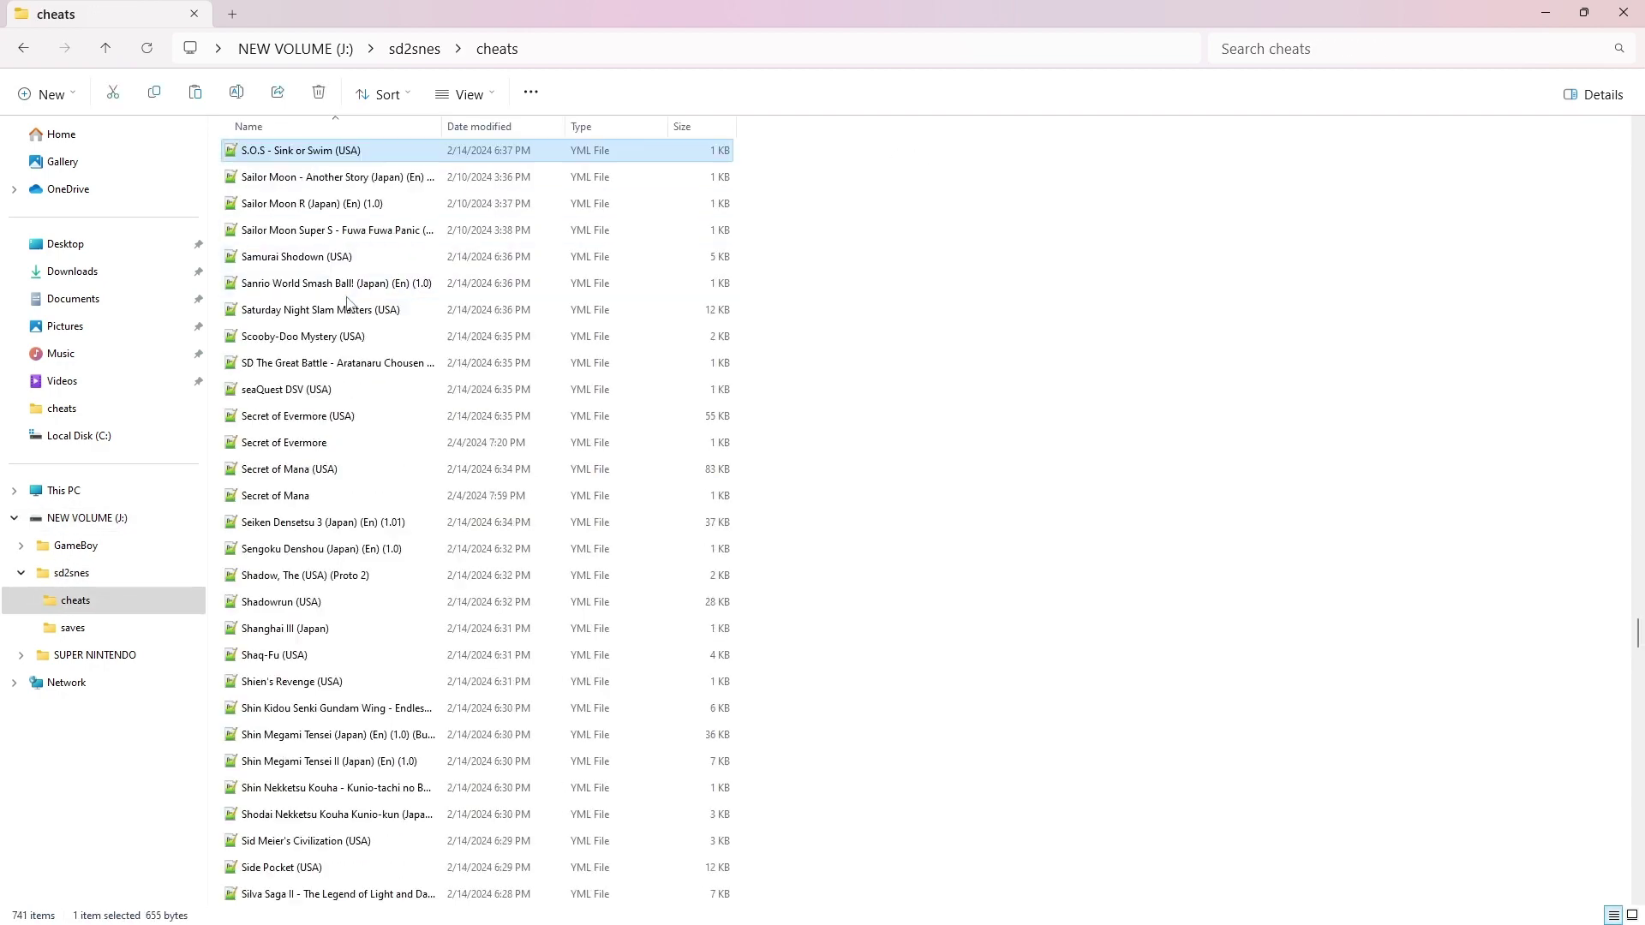
key("u")
key("s")
scroll(299, 385, "down", 12)
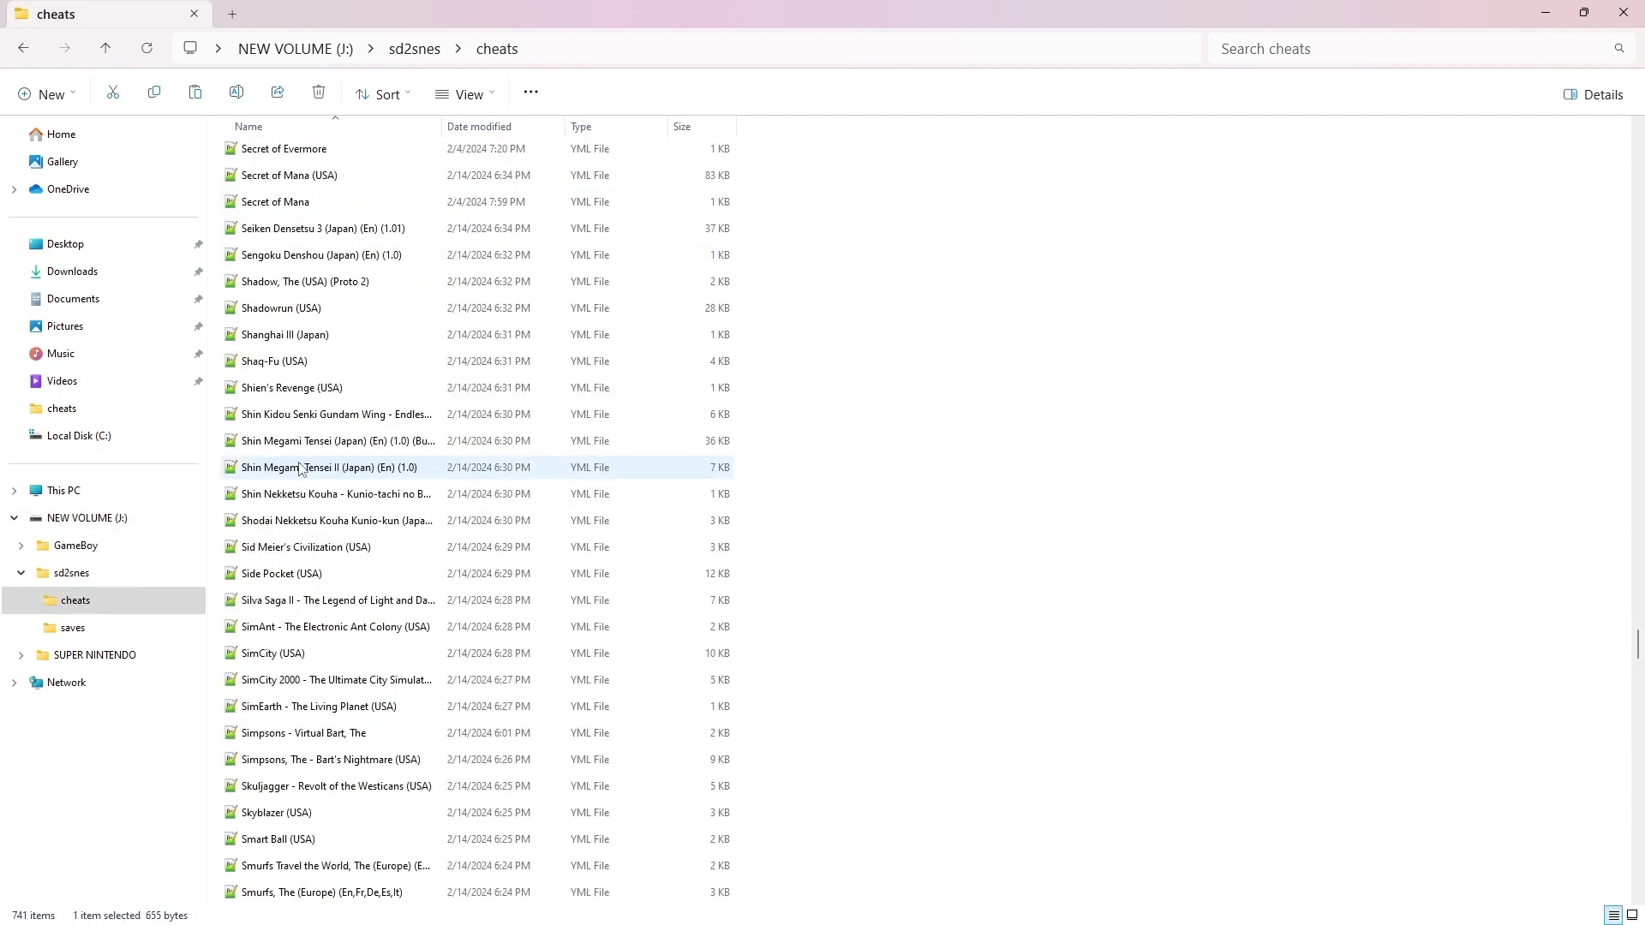
scroll(289, 559, "down", 20)
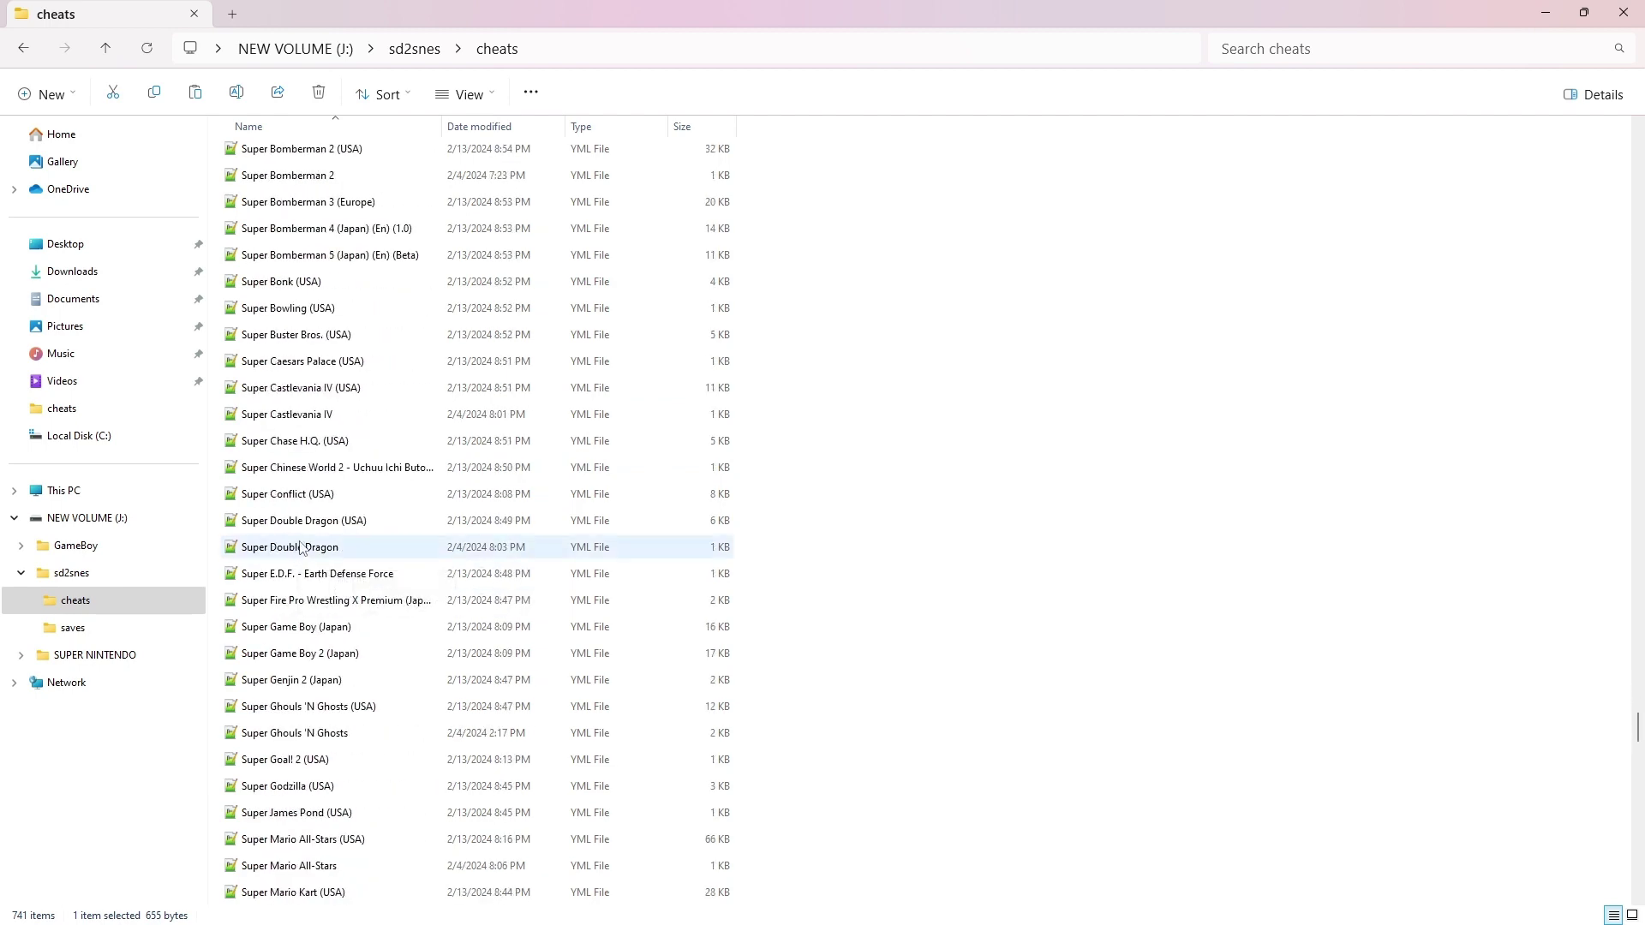
scroll(326, 548, "down", 15)
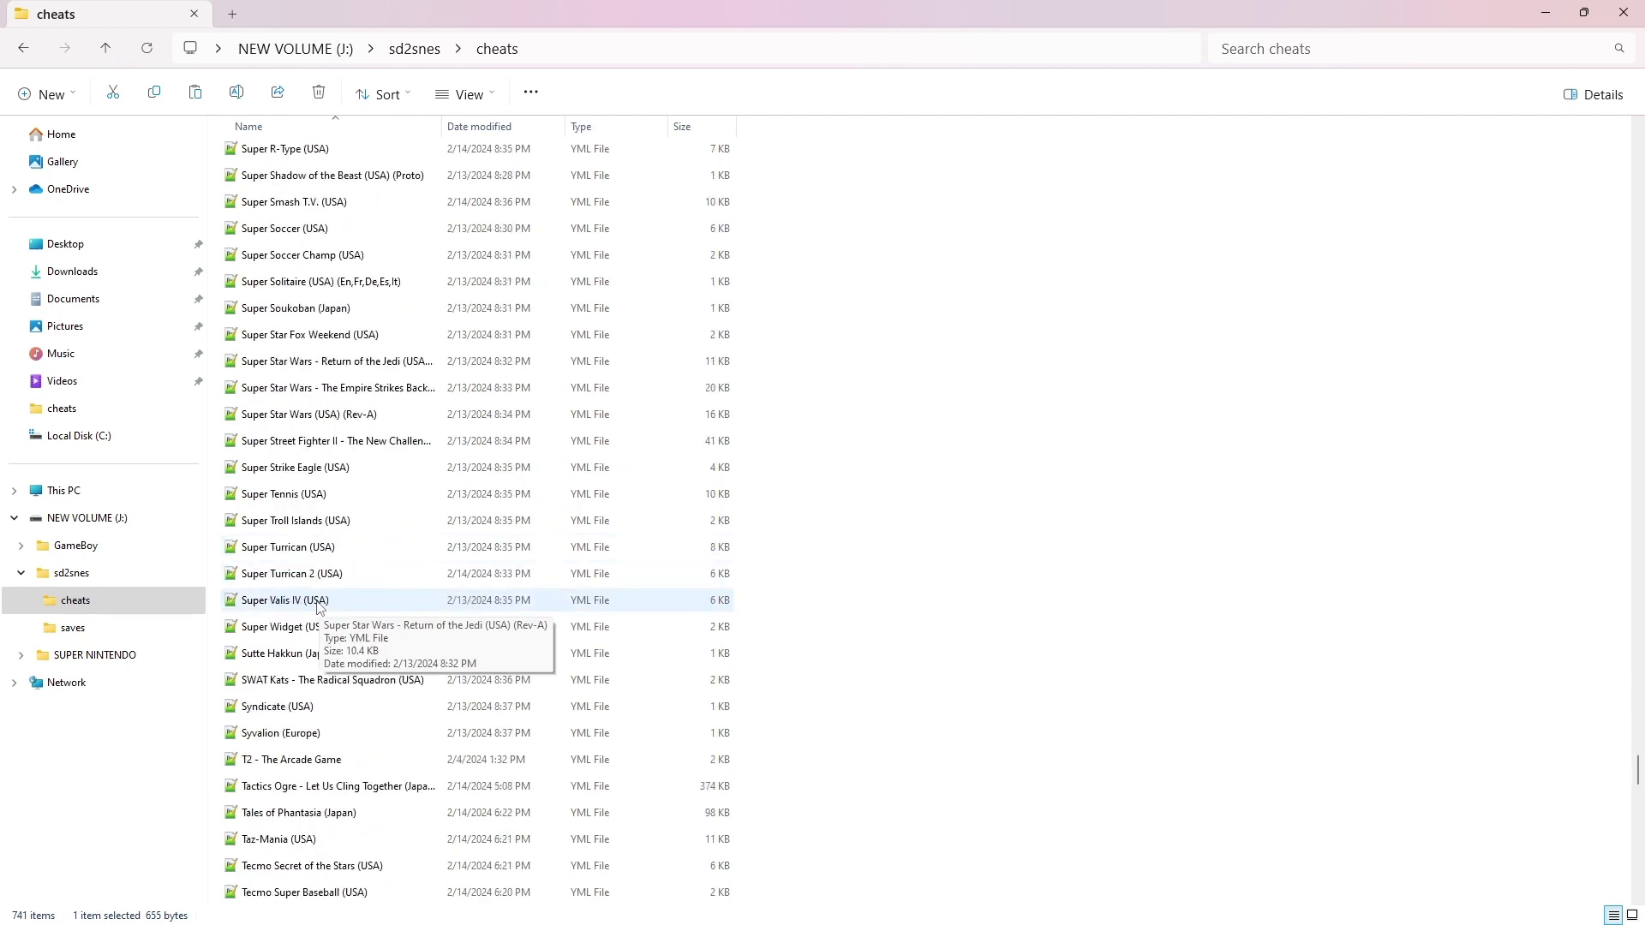
double_click(301, 574)
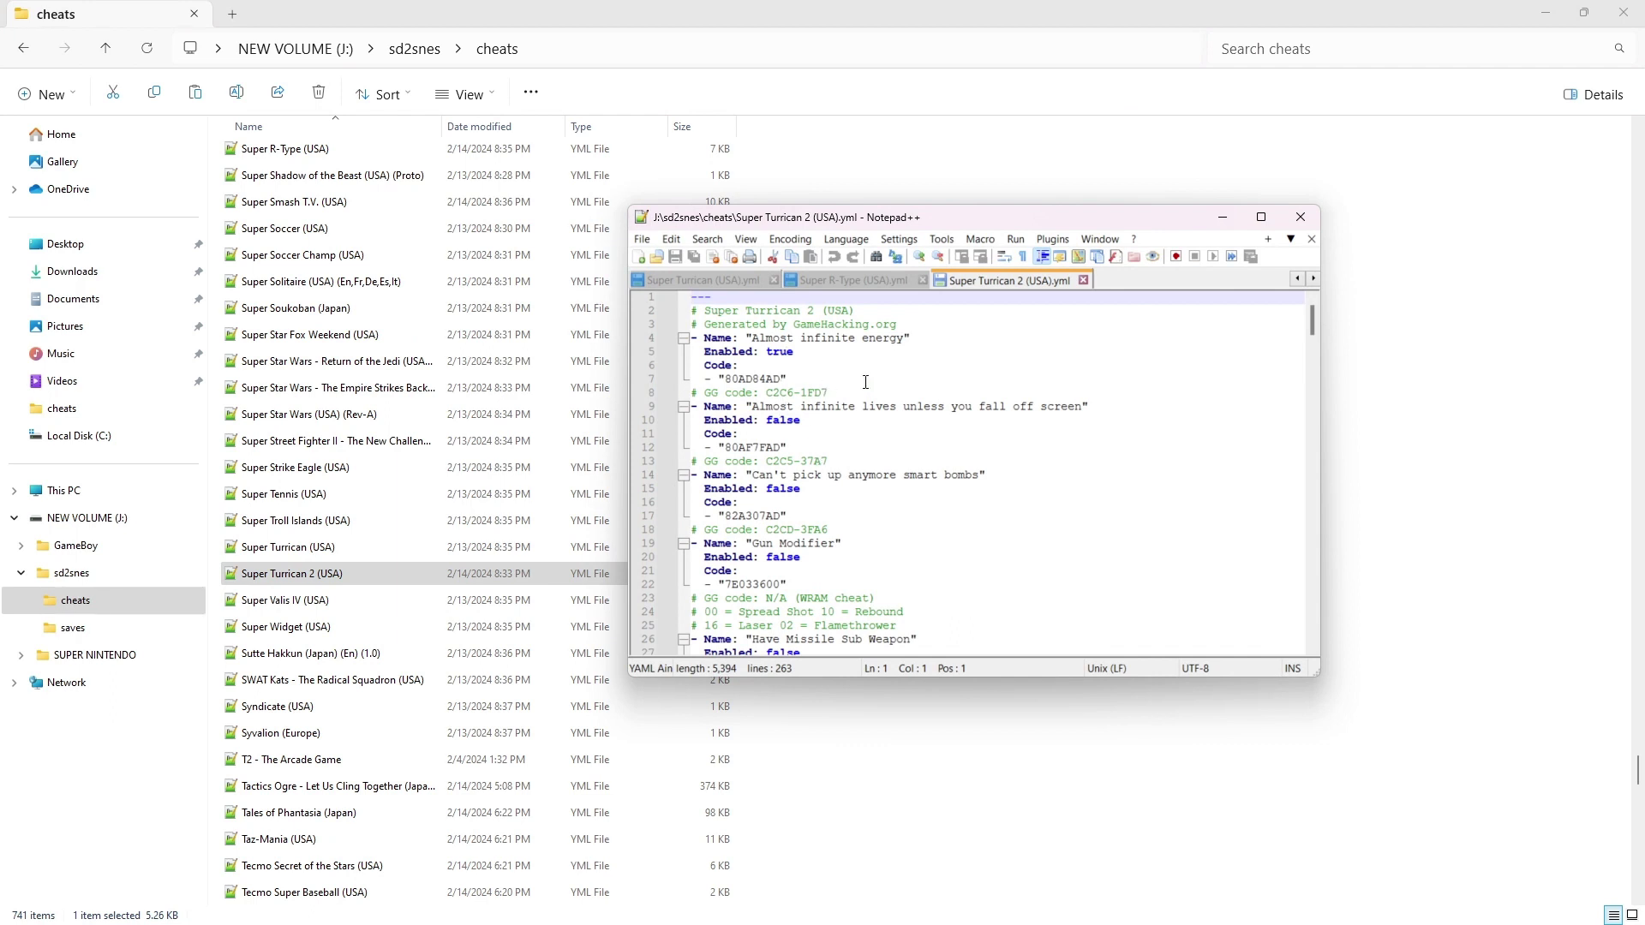
Replace false with true on line 10 for the Almost infinite lives cheat
double_click(783, 420)
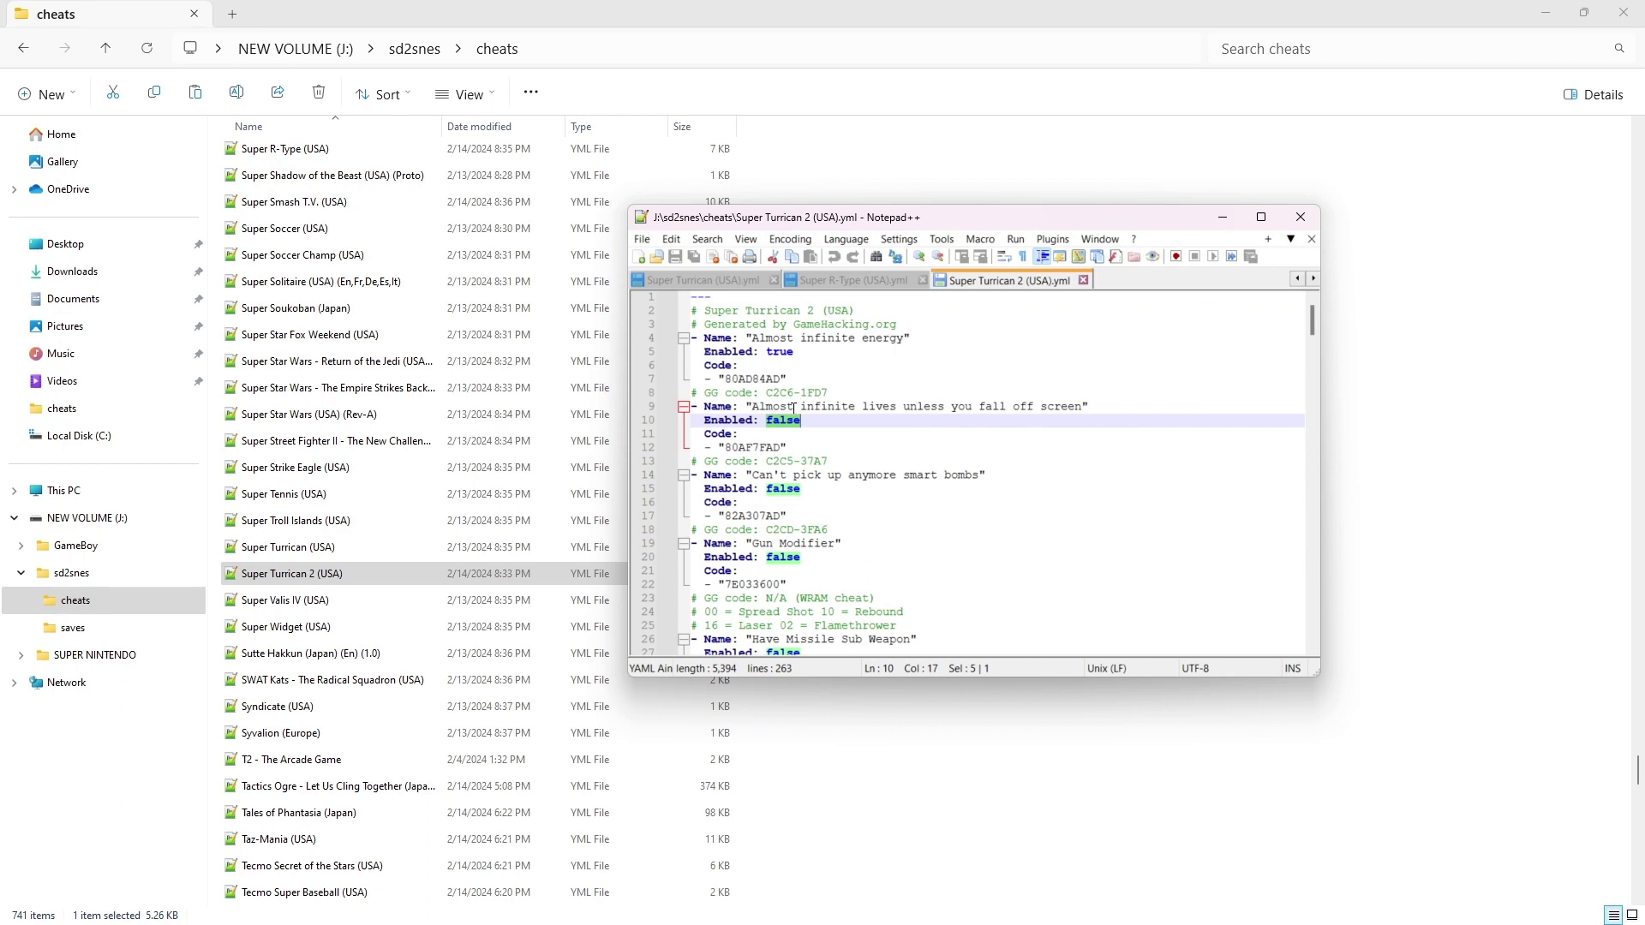
type("true")
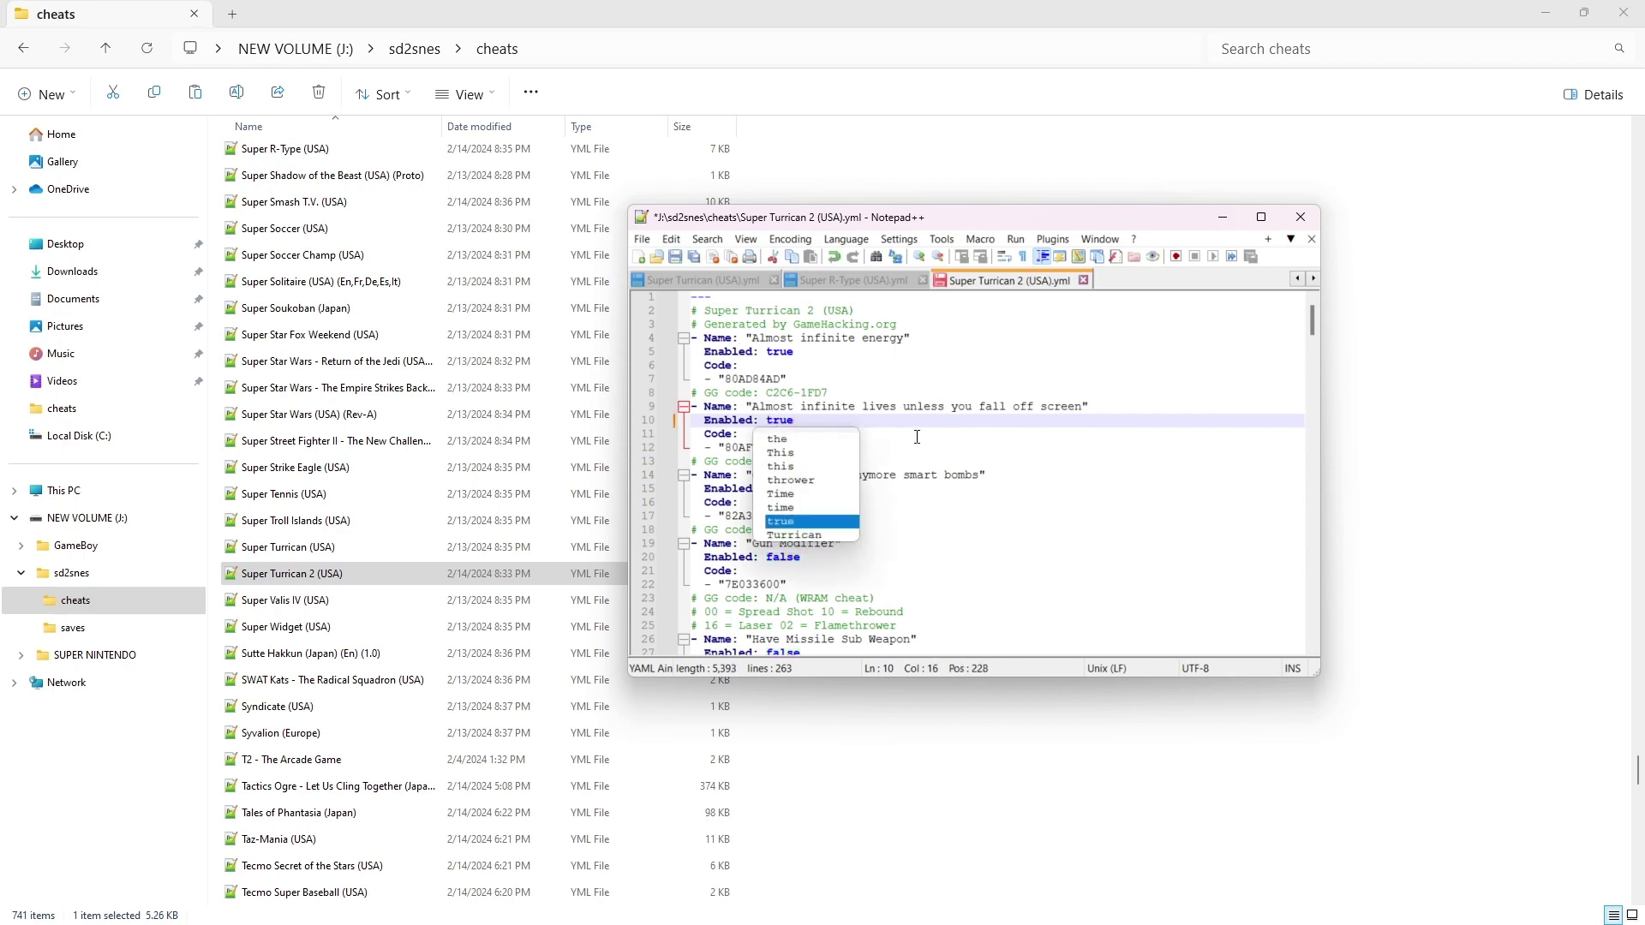
left_click(283, 580)
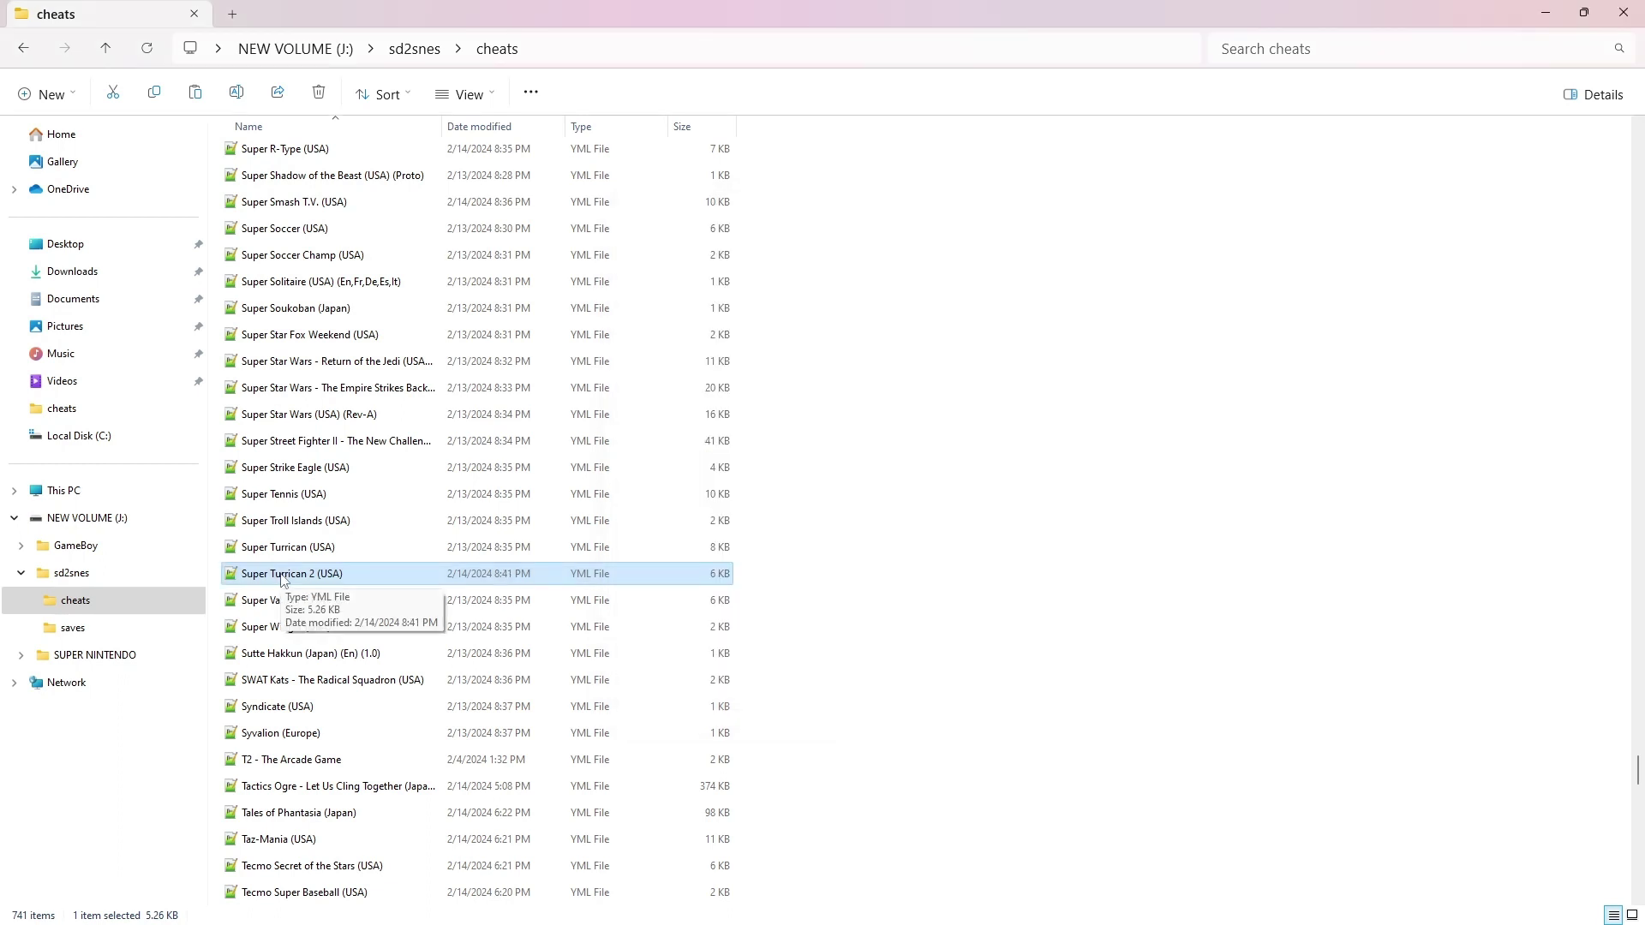
Use Open with > Choose another app on Super Turrican (USA).yml and pick Notepad
right_click(285, 546)
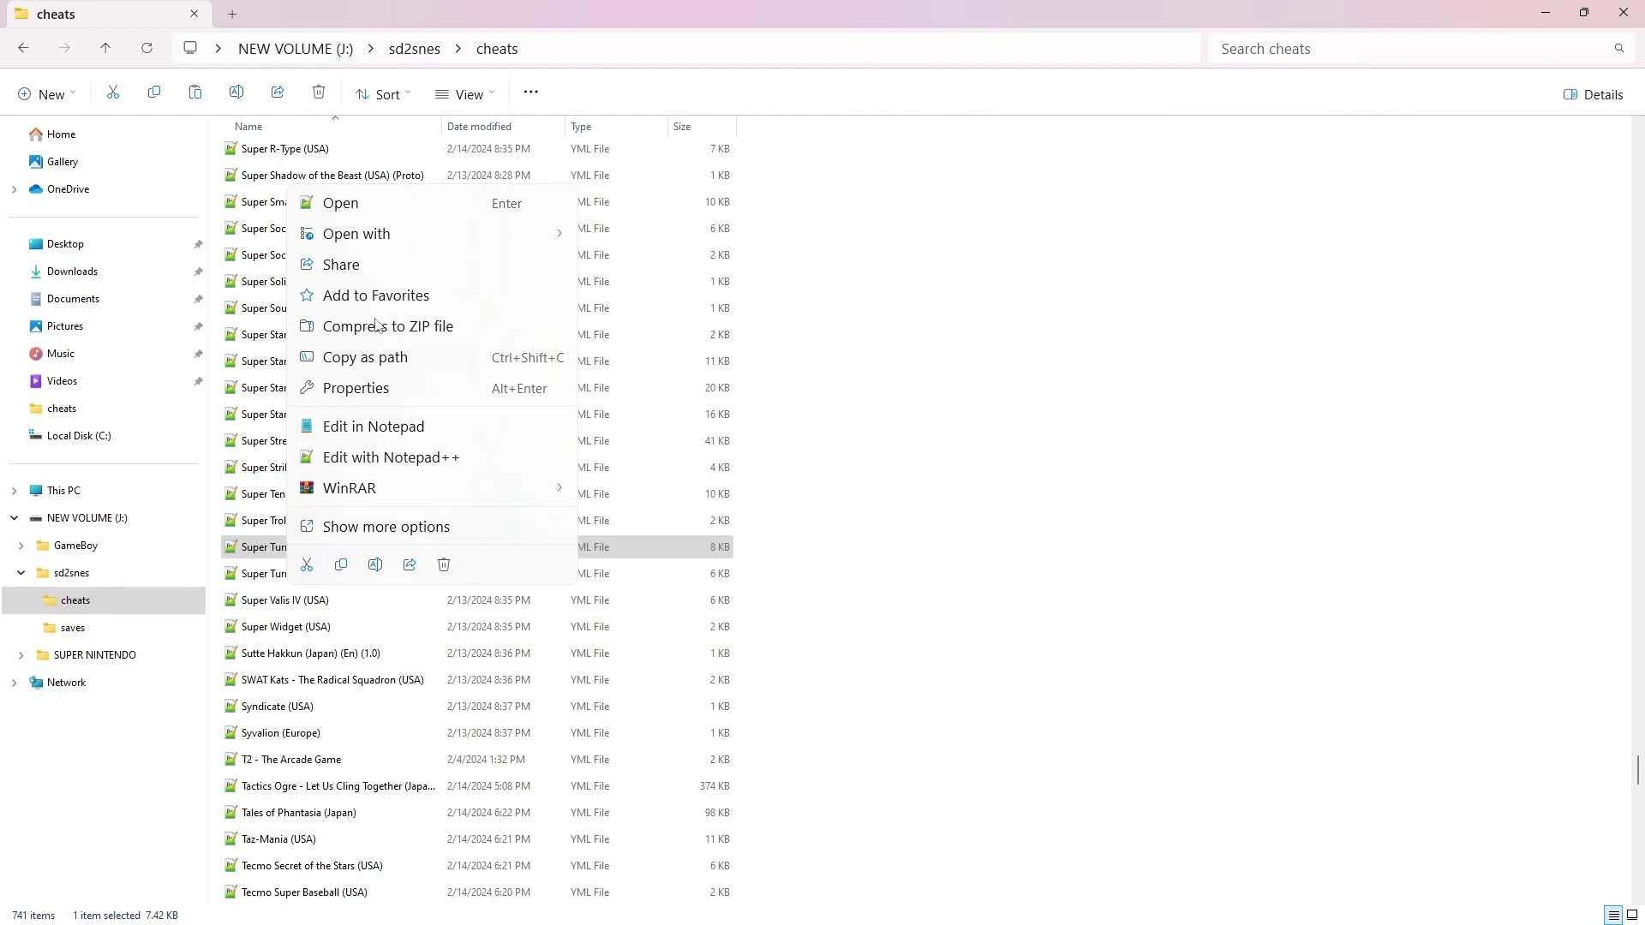
mouse_move(390, 237)
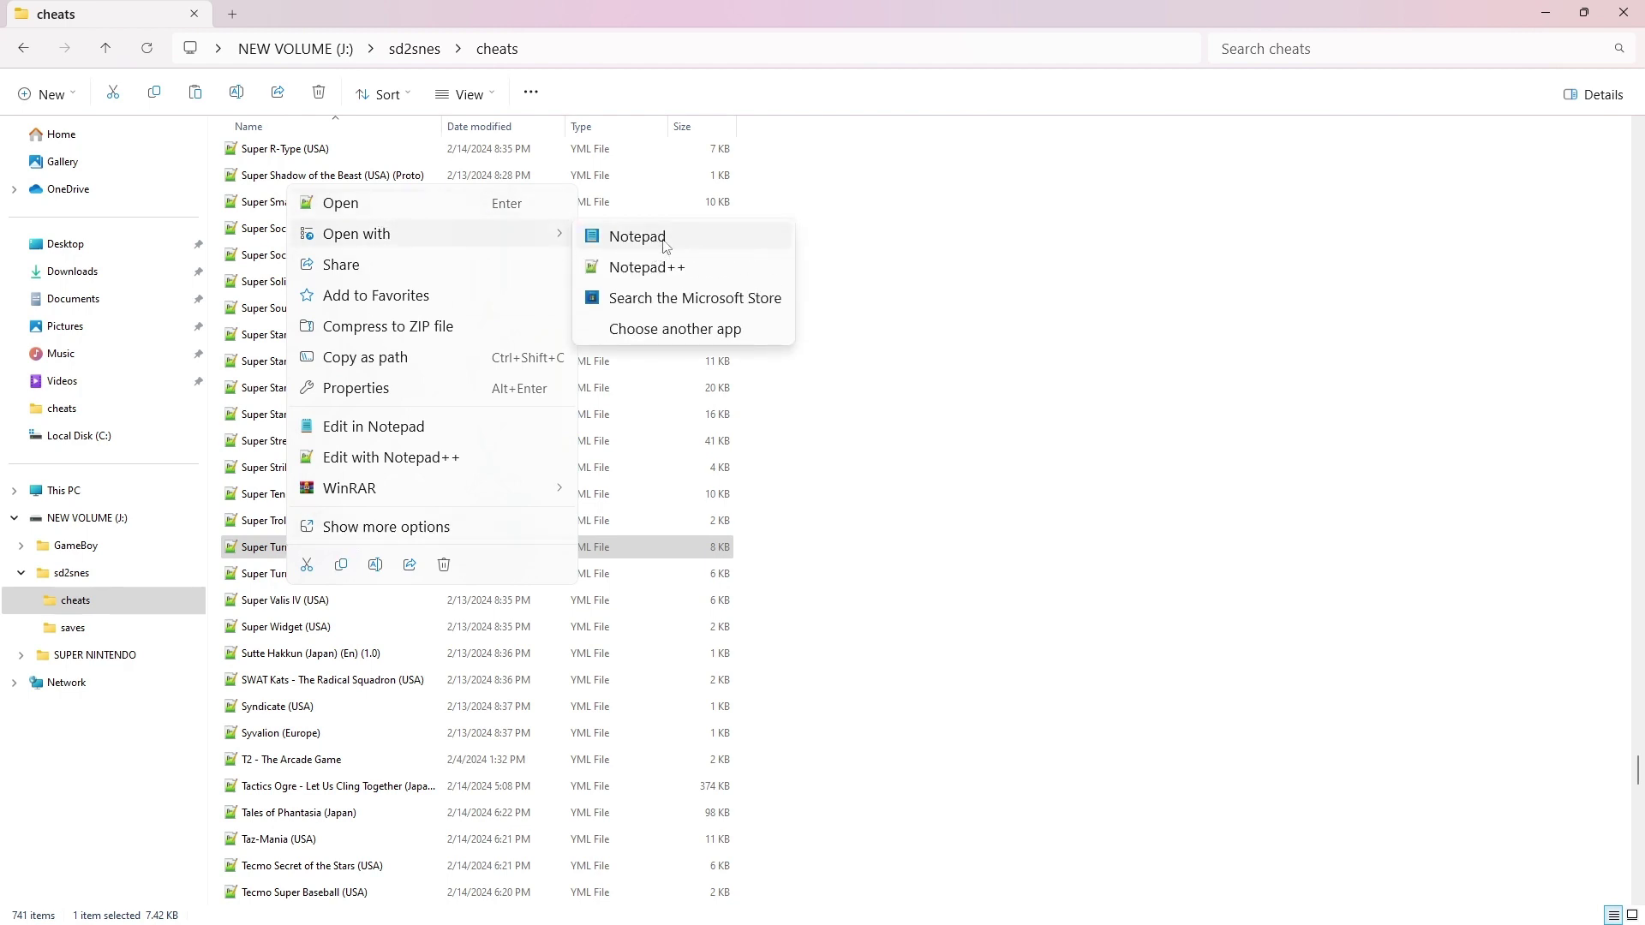
left_click(682, 329)
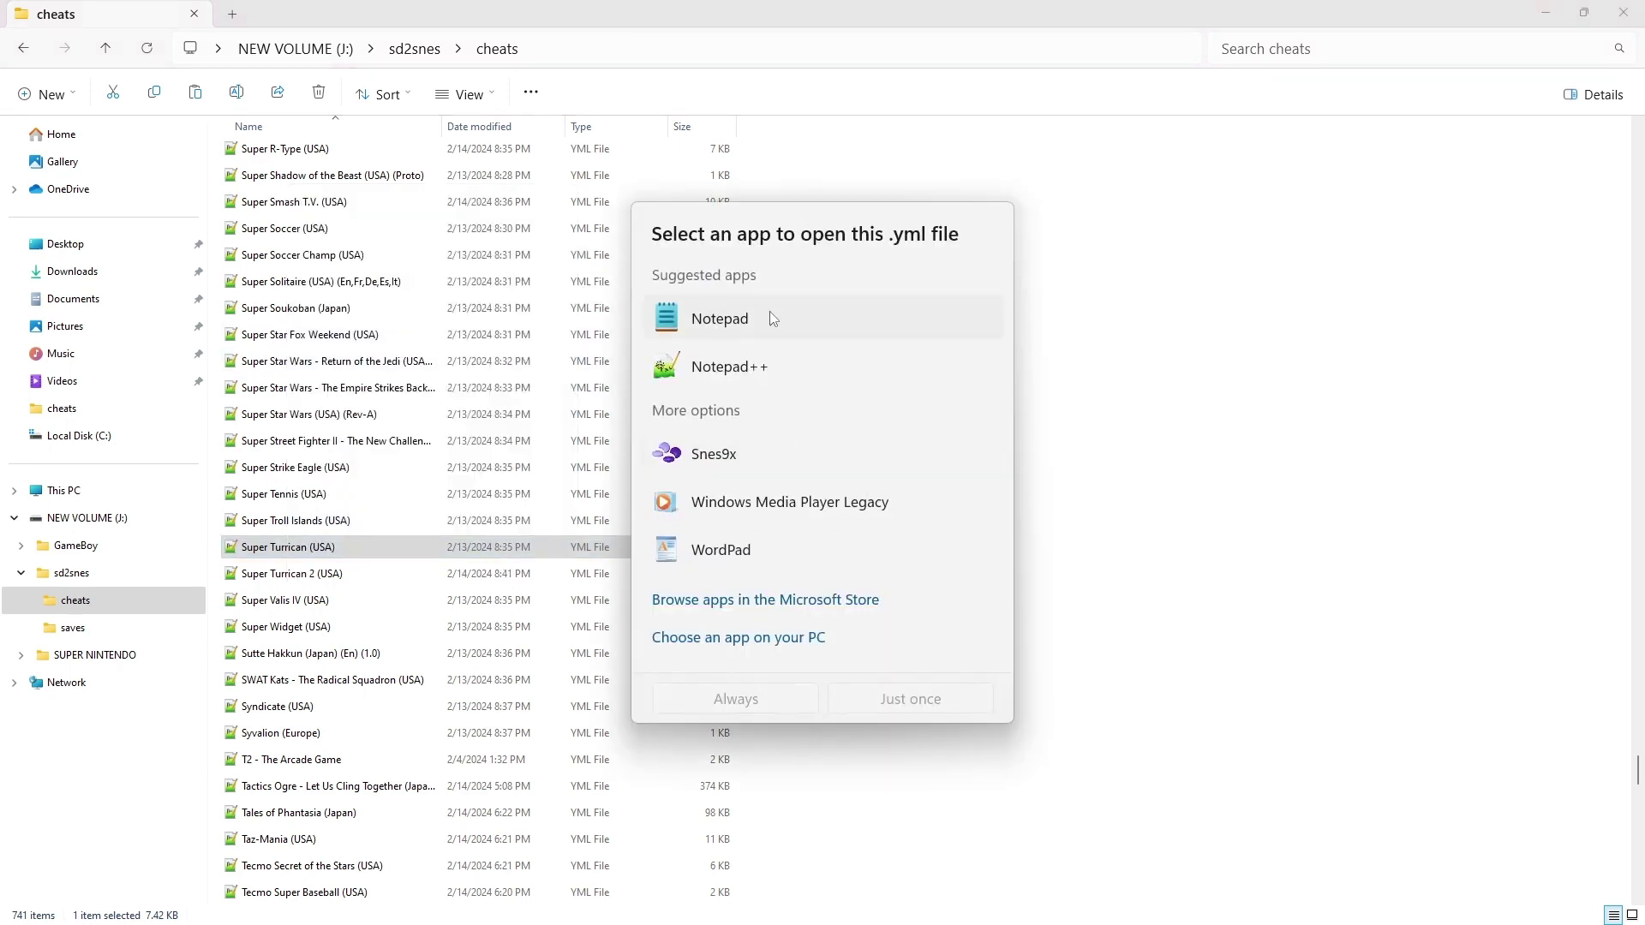
left_click(771, 313)
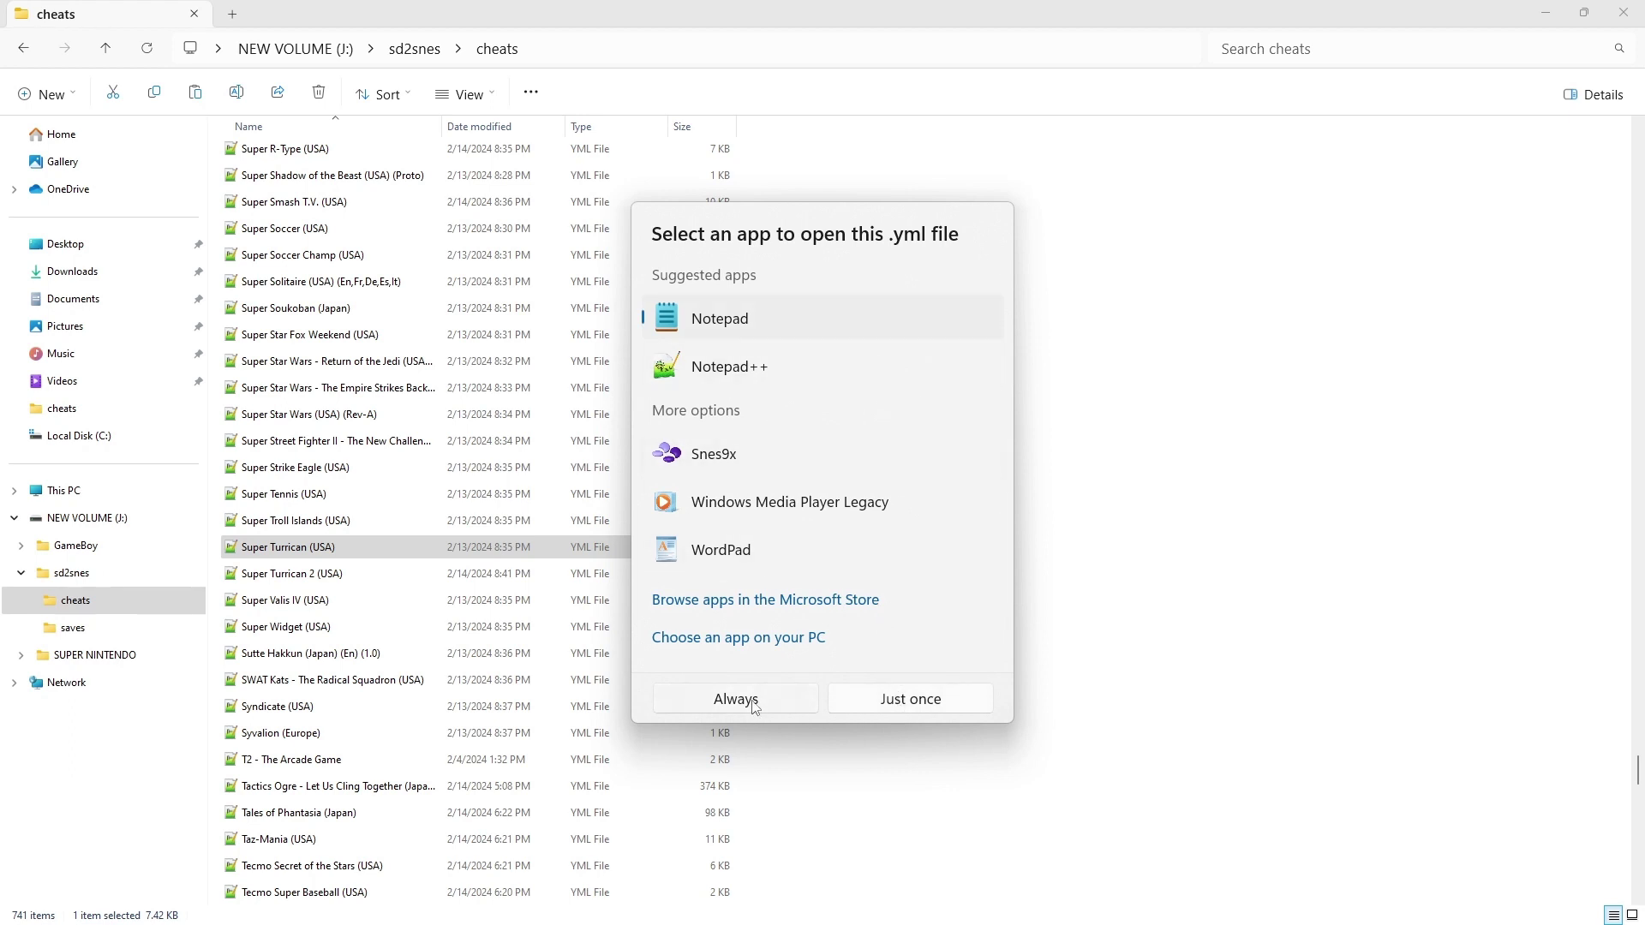
Dismiss the app chooser and reopen Super Turrican 2 (USA).yml in Notepad++ to confirm lives cheat is true
left_click(297, 578)
double_click(300, 575)
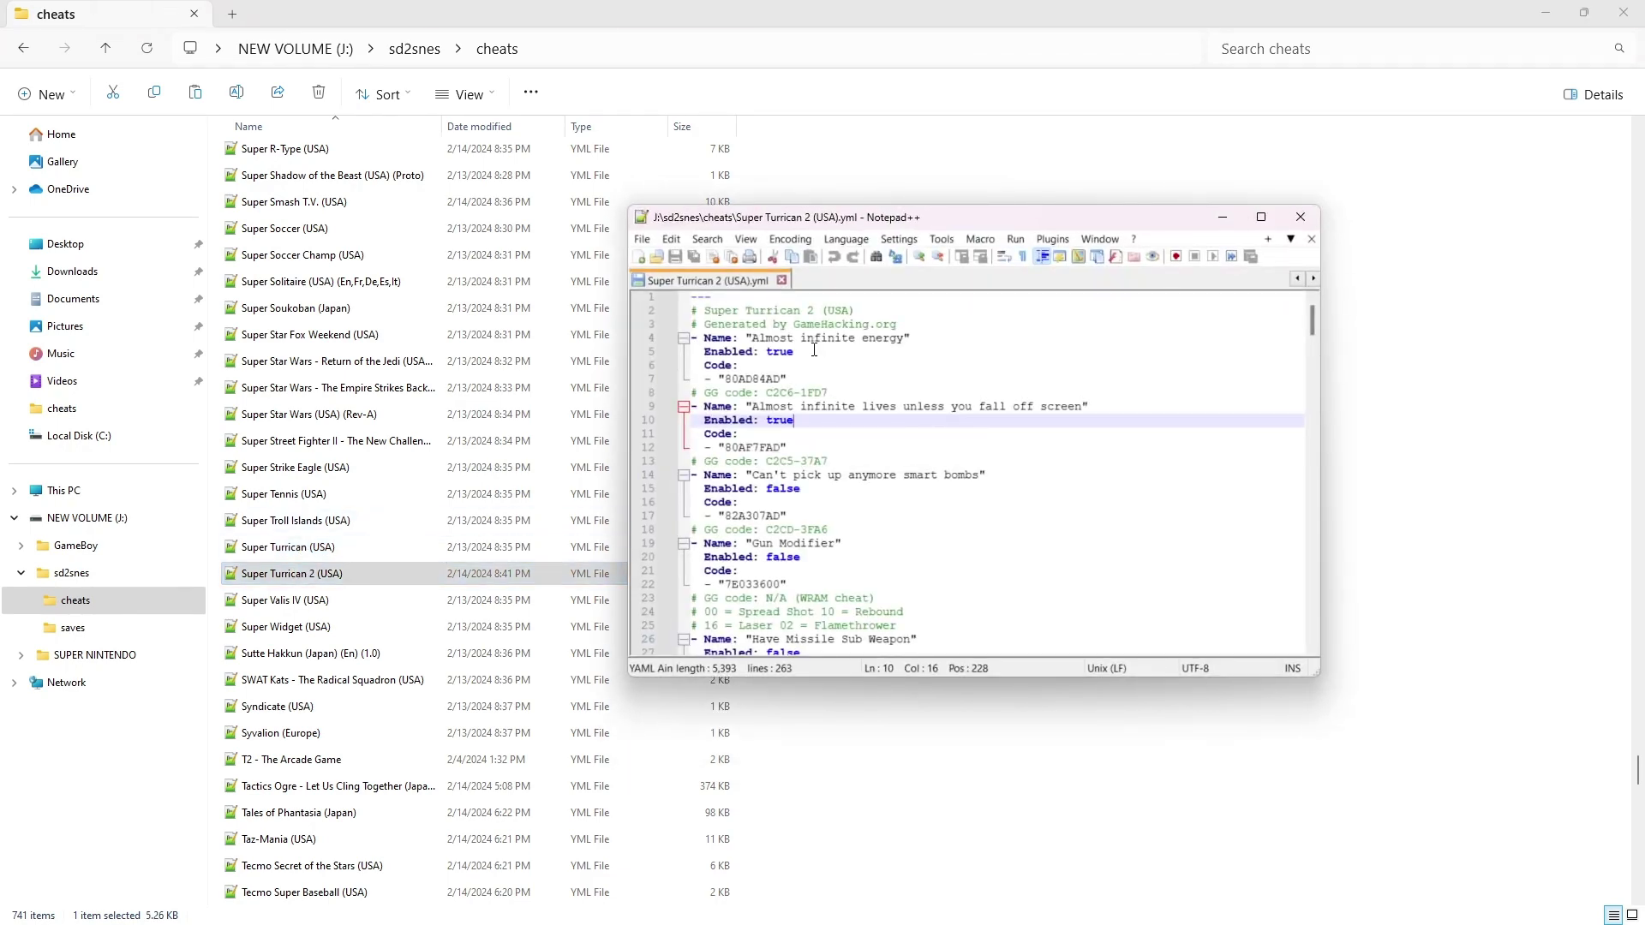